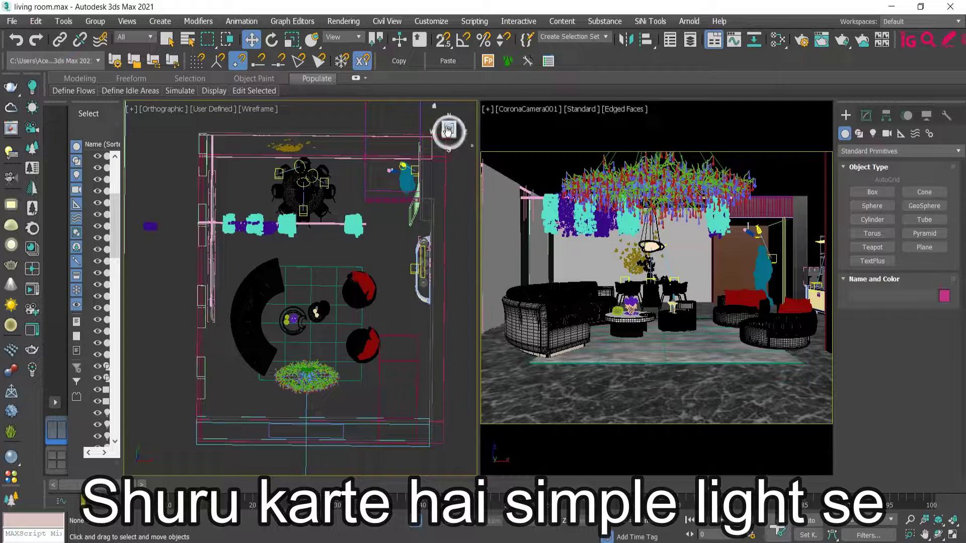
Step: Create a spherical Corona light of about 251 mm radius in the front view, inside the living room
scroll(386, 326, "up", 2)
scroll(321, 376, "down", 6)
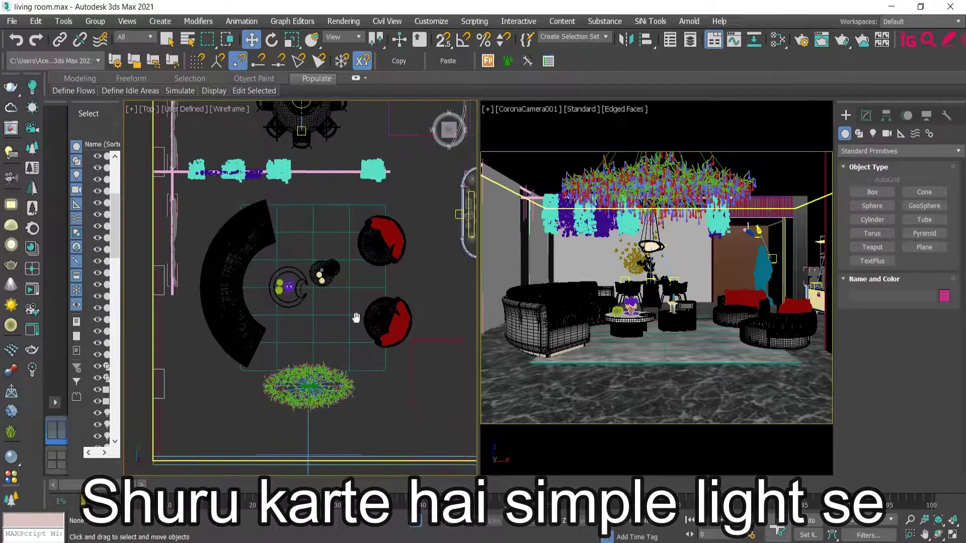
left_click(866, 115)
left_click(846, 116)
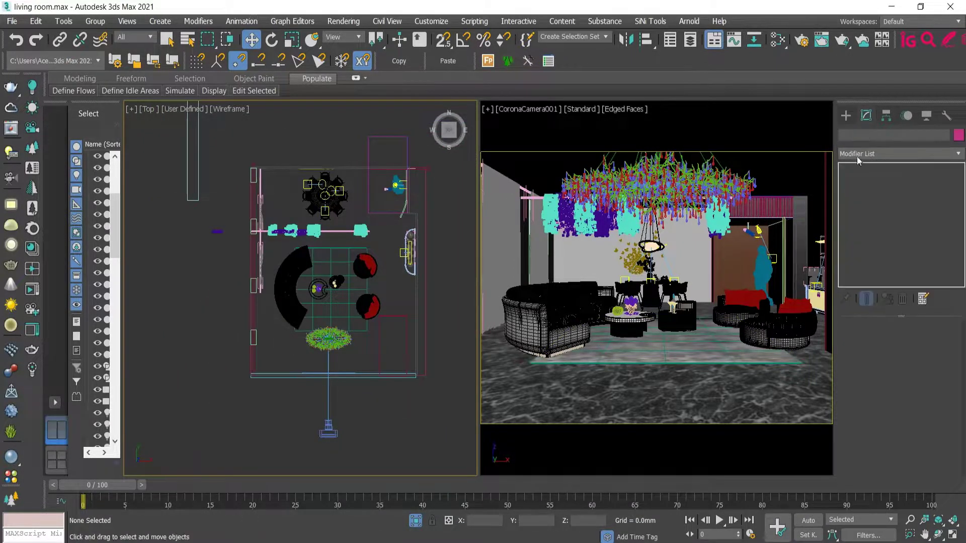
left_click(873, 133)
left_click(878, 151)
left_click(863, 189)
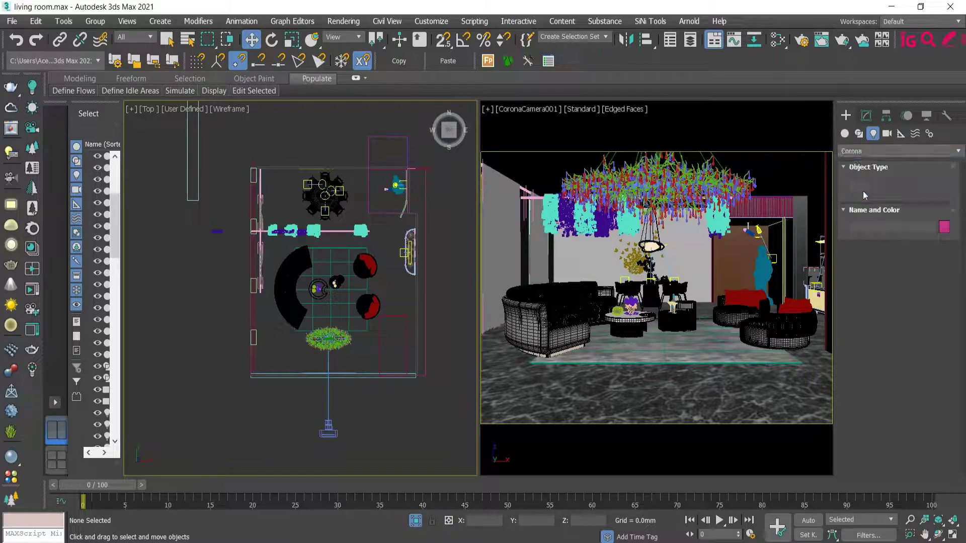
left_click(873, 192)
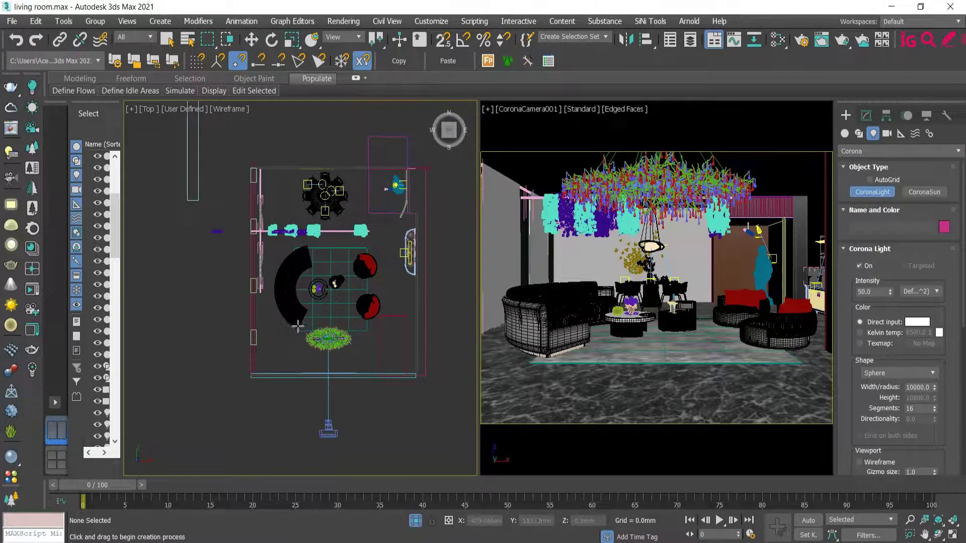
left_click(452, 142)
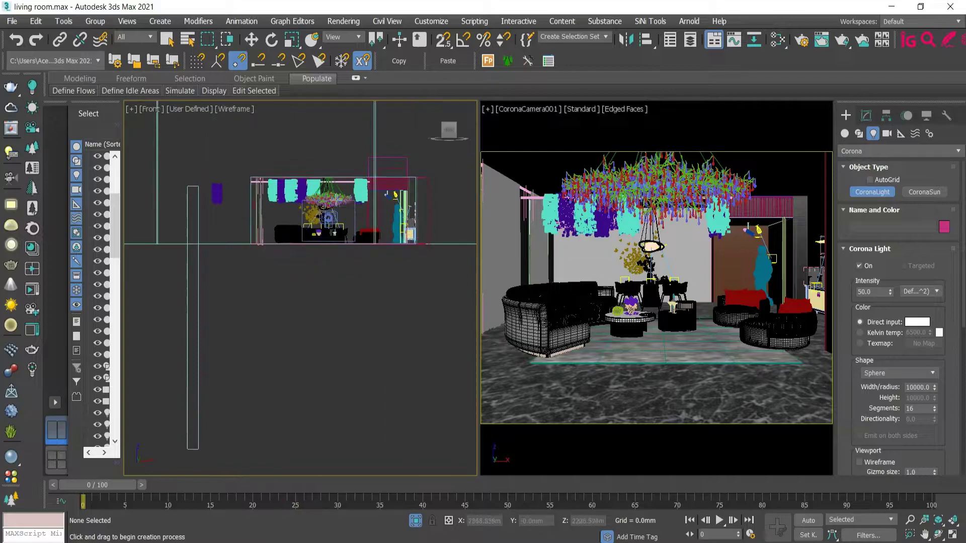
left_click(340, 237)
mouse_move(339, 236)
left_mouse_down()
mouse_move(359, 260)
mouse_move(322, 232)
left_mouse_up()
Step: Move the sphere light in plan to the camera side of the chandelier, at about X 926 mm, Y -4475 mm
key("w")
key("t")
key("z")
scroll(323, 231, "down", 10)
left_click_drag(312, 250, 337, 337)
Step: Set the light's intensity to 15 and turn off its direct, reflection and refraction visibility and its occluding of other lights
left_click(866, 115)
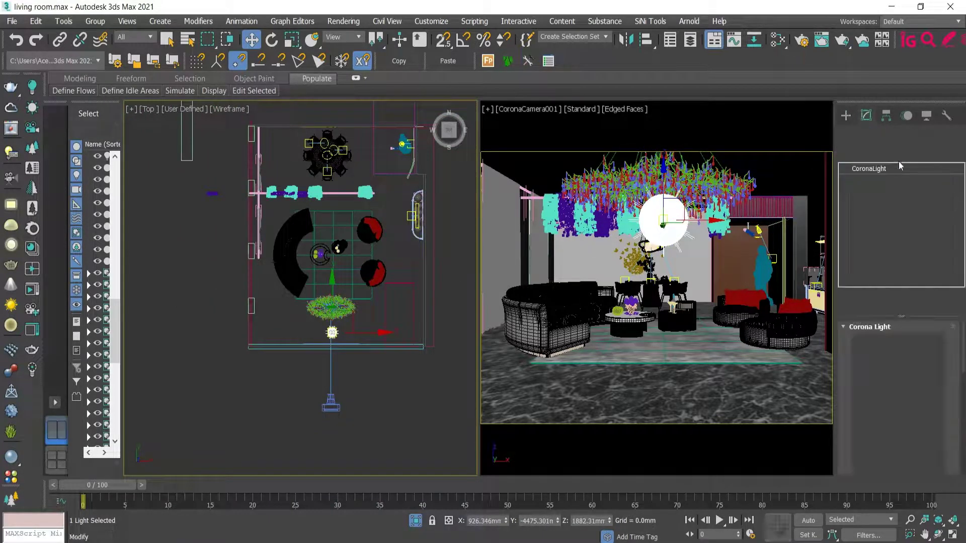
type("15")
key("Return")
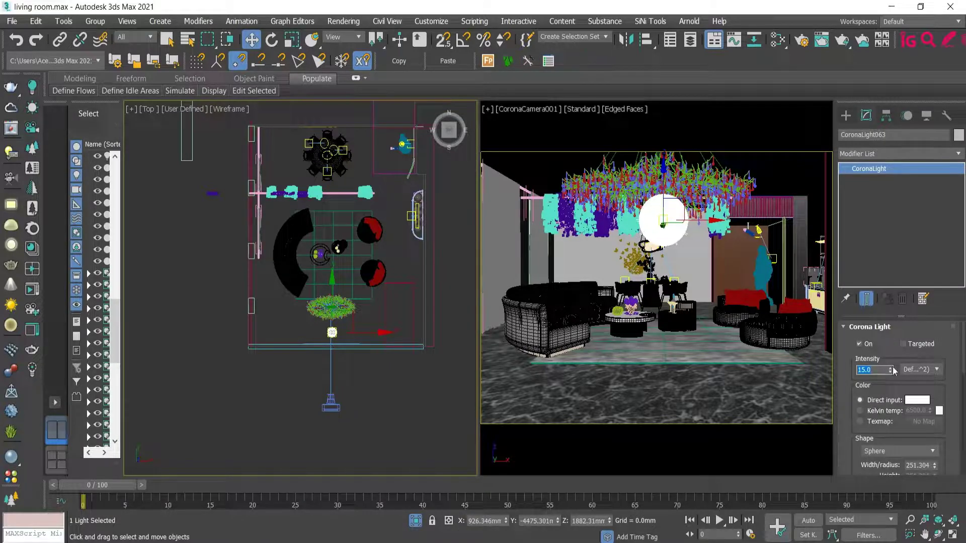
scroll(917, 400, "down", 6)
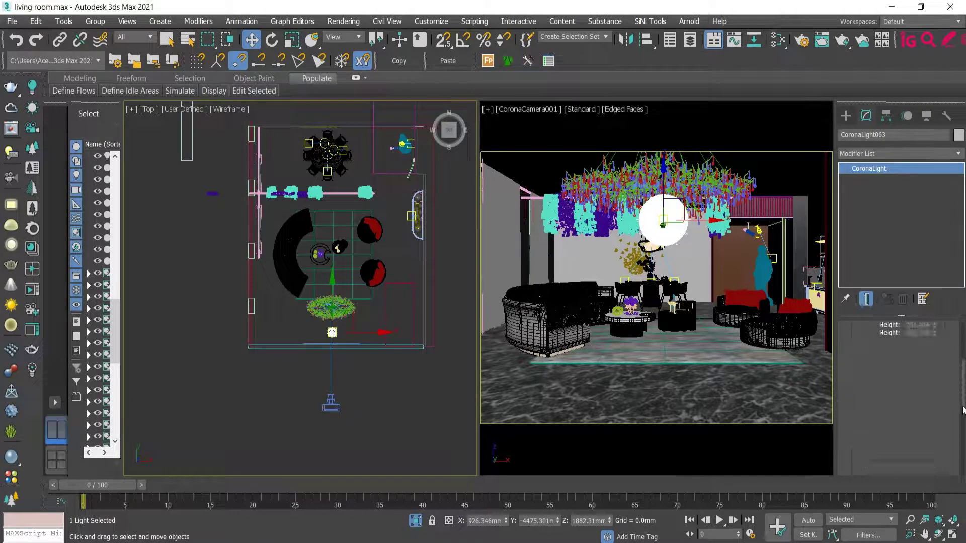
left_click(889, 378)
left_click(893, 411)
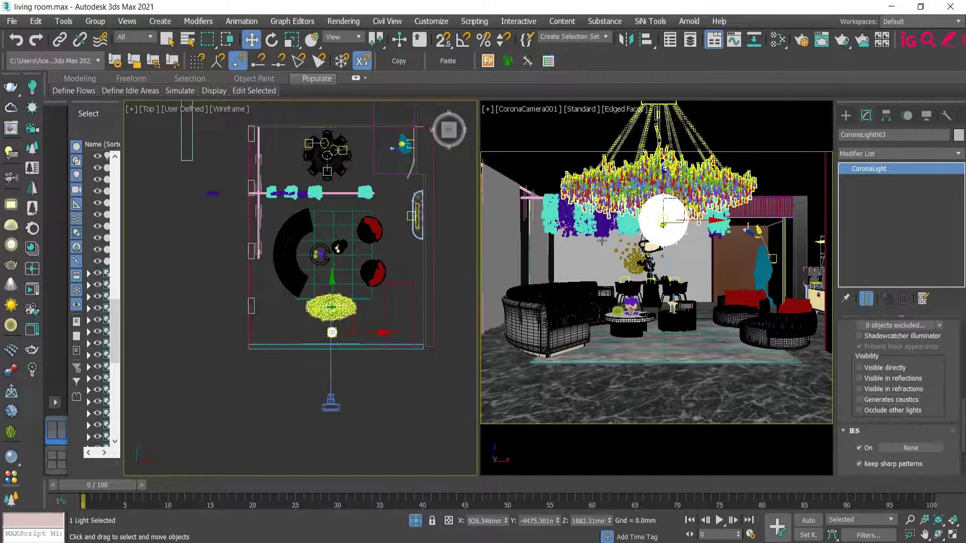
Step: Change the light's shape from sphere to Rectangle
scroll(958, 382, "up", 6)
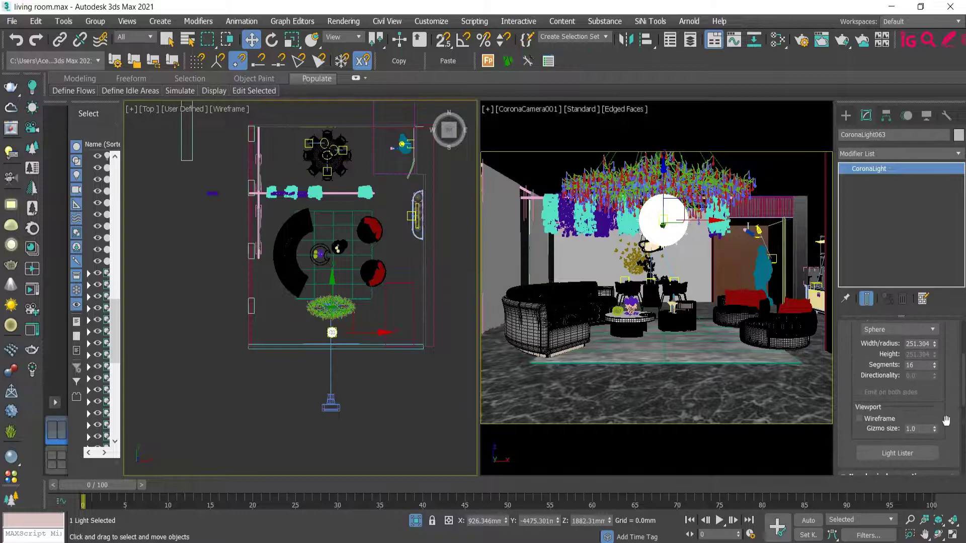
left_click(924, 385)
left_click(881, 407)
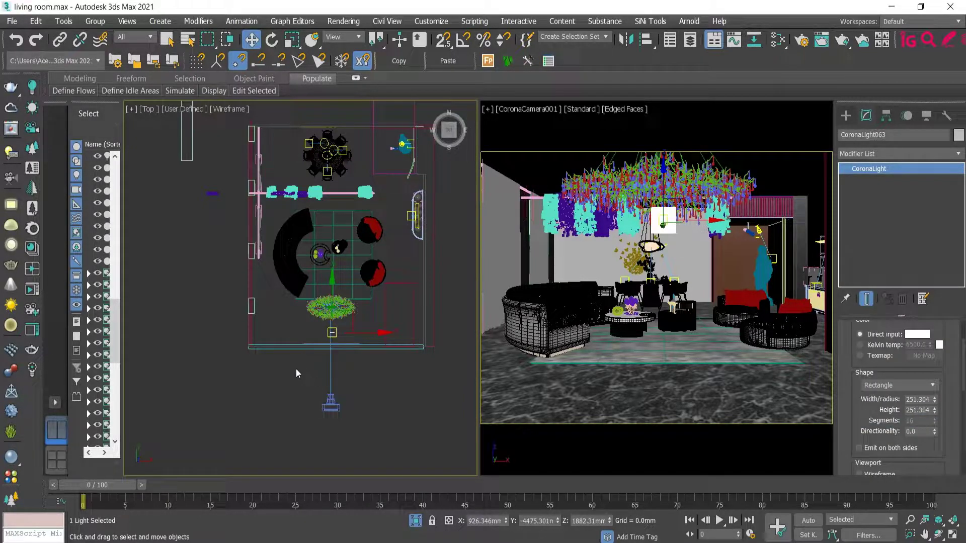
Step: Lower the rectangle light to a height of about 1174 mm and shift it toward the camera-side wall, to about Y -4863 mm
middle_click_drag(297, 374, 343, 341, "alt")
scroll(342, 342, "up", 12)
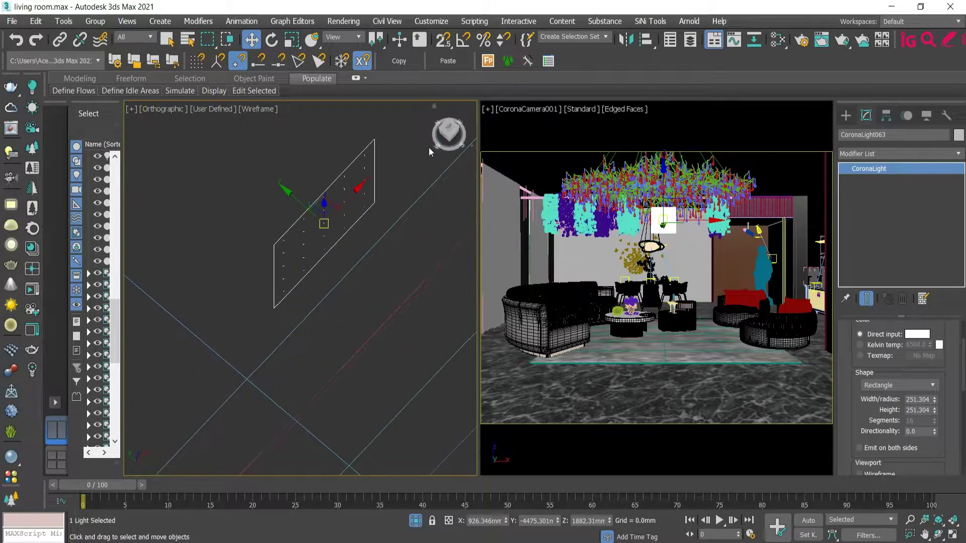
left_click(443, 136)
left_click(448, 135)
key("z")
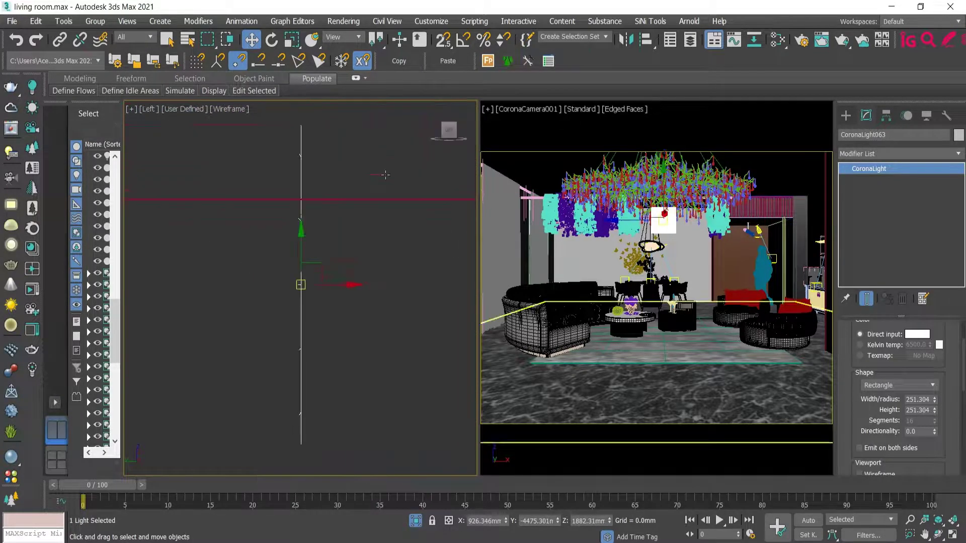
scroll(302, 302, "down", 6)
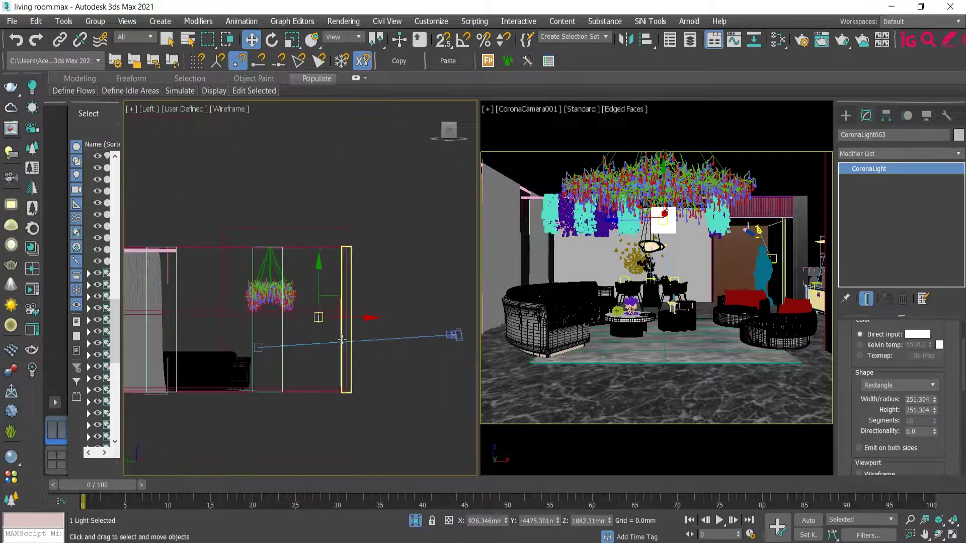
left_click_drag(321, 285, 332, 322)
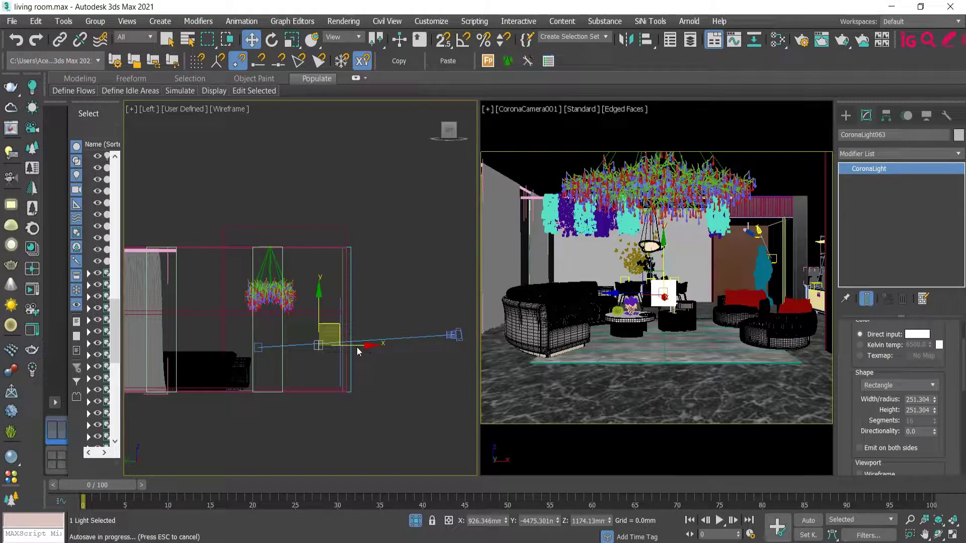
key("Escape")
left_click_drag(347, 347, 361, 351)
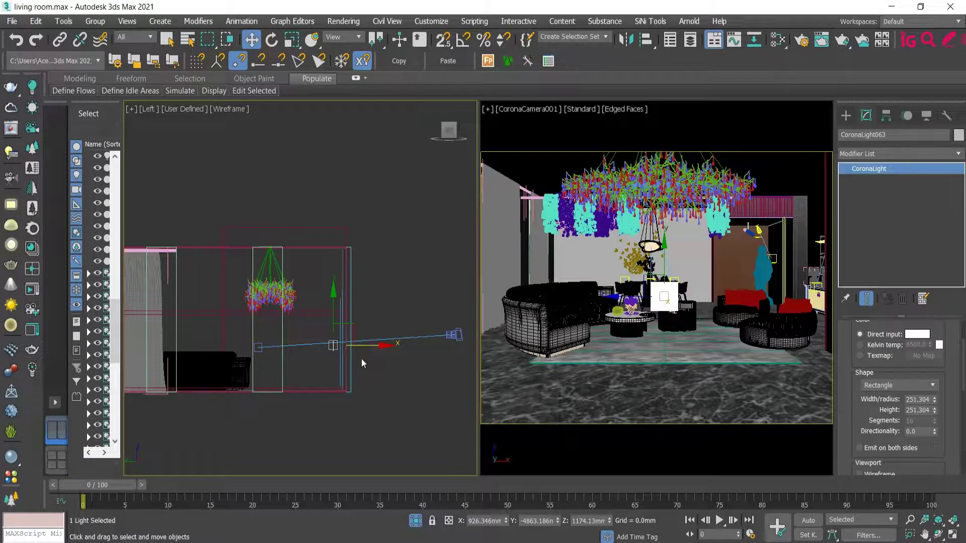
Step: Show the room from the top and examine the area outside the wall behind the curved sofa
scroll(361, 358, "down", 3)
middle_click_drag(352, 372, 302, 418, "alt")
key("t")
key("z")
scroll(248, 317, "down", 8)
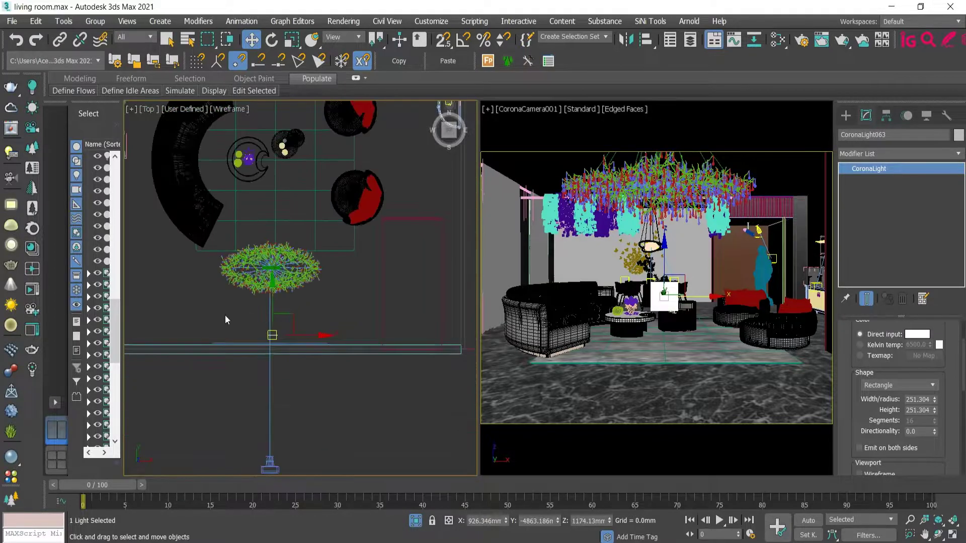
middle_click_drag(233, 319, 360, 360)
middle_click_drag(243, 266, 314, 400)
left_click(262, 371)
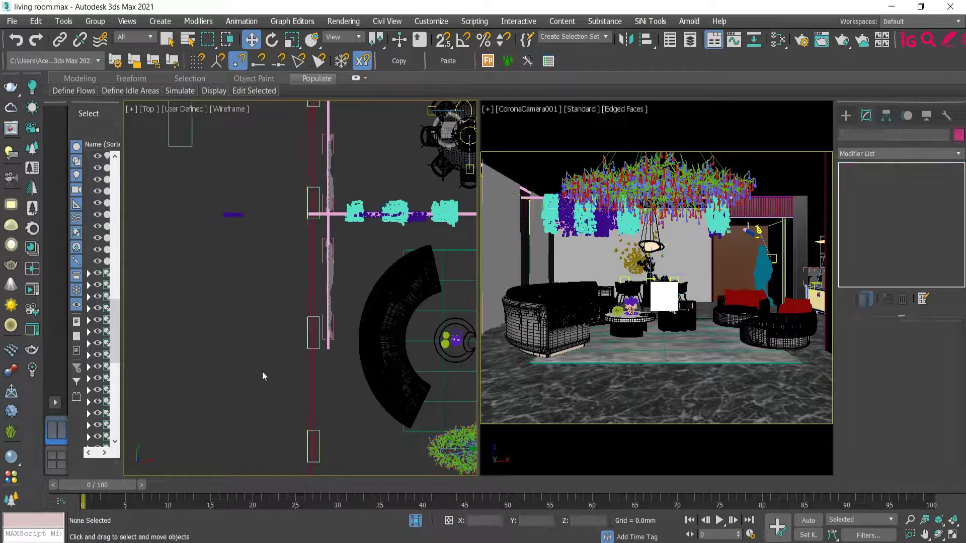
left_click(857, 115)
left_click(880, 192)
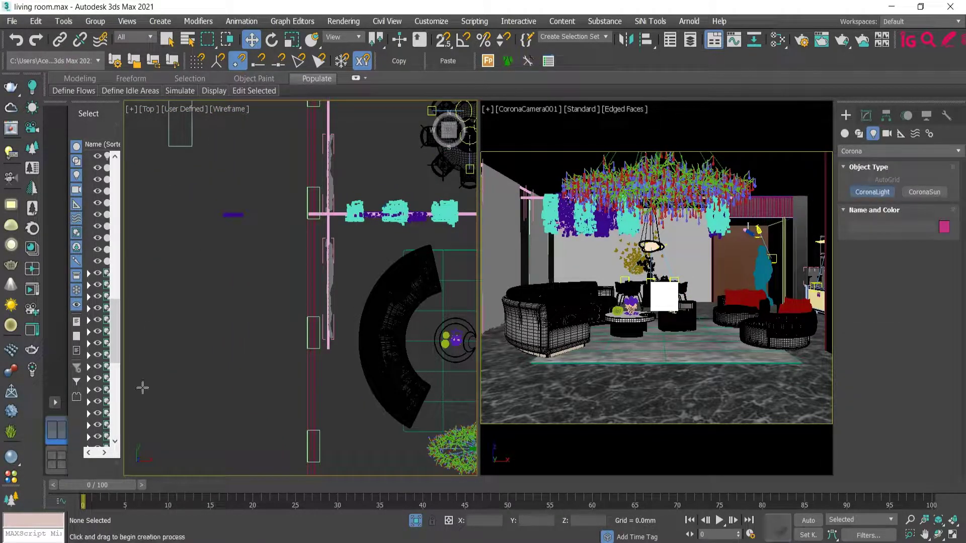
scroll(274, 237, "down", 2)
scroll(347, 348, "up", 3)
middle_click_drag(388, 380, 297, 347)
key("w")
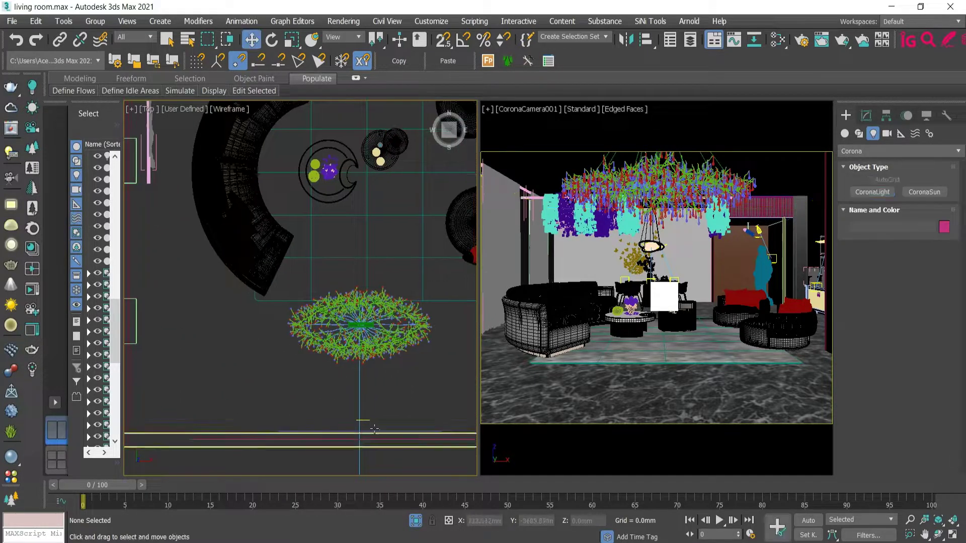
Step: Clone the rectangle light to outside the wall behind the curved sofa, at about X -5119 mm
left_click(364, 420)
mouse_move(394, 422)
left_mouse_down("shift")
mouse_move(352, 402)
mouse_move(339, 371)
left_mouse_up("shift")
left_click(508, 334)
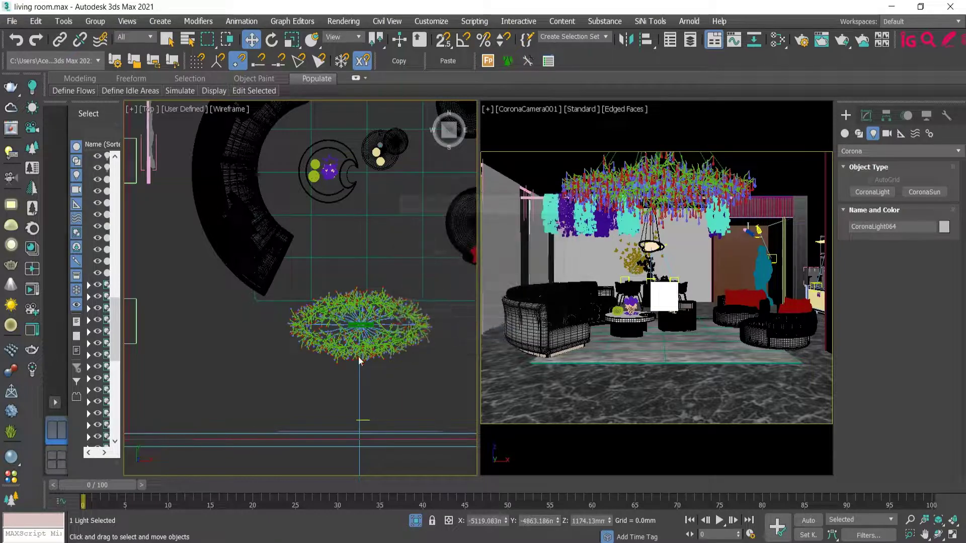
Step: Rotate the cloned light about 90 degrees around Z to align with the sofa-side wall and move it along the wall to about Y -1725 mm
scroll(337, 427, "up", 5)
key("e")
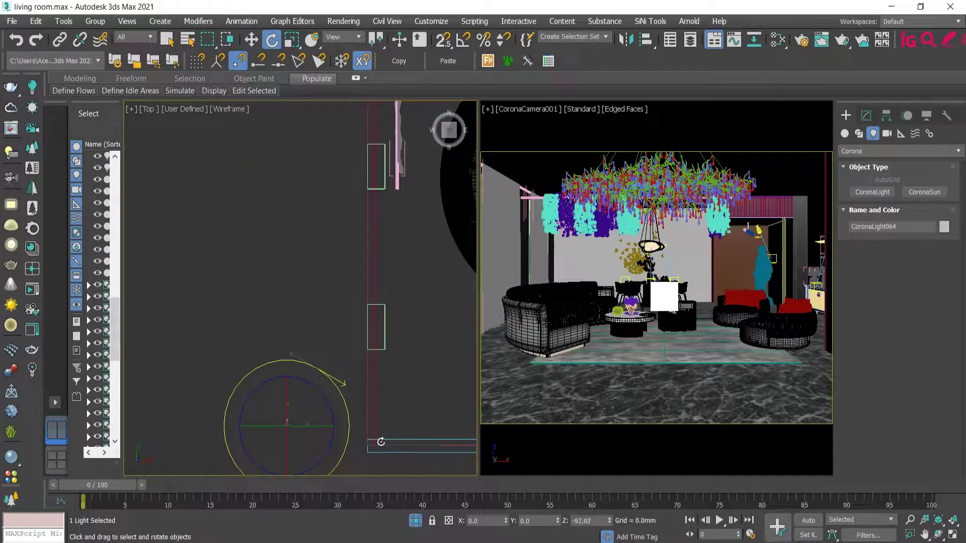
key("w")
left_click_drag(285, 400, 302, 222)
Step: Clone the light along the sofa-side wall as two instances
middle_click_drag(323, 219, 330, 388)
mouse_move(295, 382)
left_mouse_down("shift")
mouse_move(294, 161)
mouse_move(329, 191)
left_mouse_up("shift")
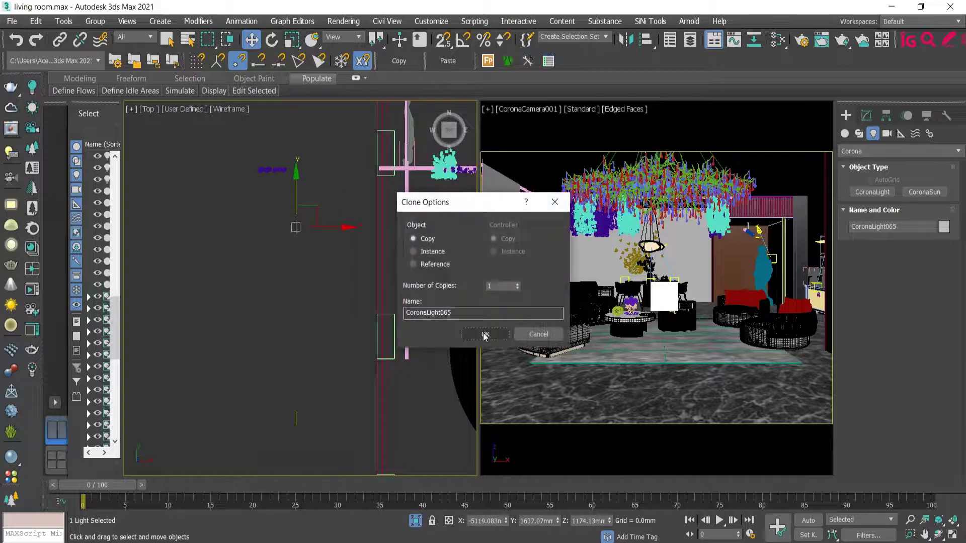
left_click(431, 252)
left_click(517, 284)
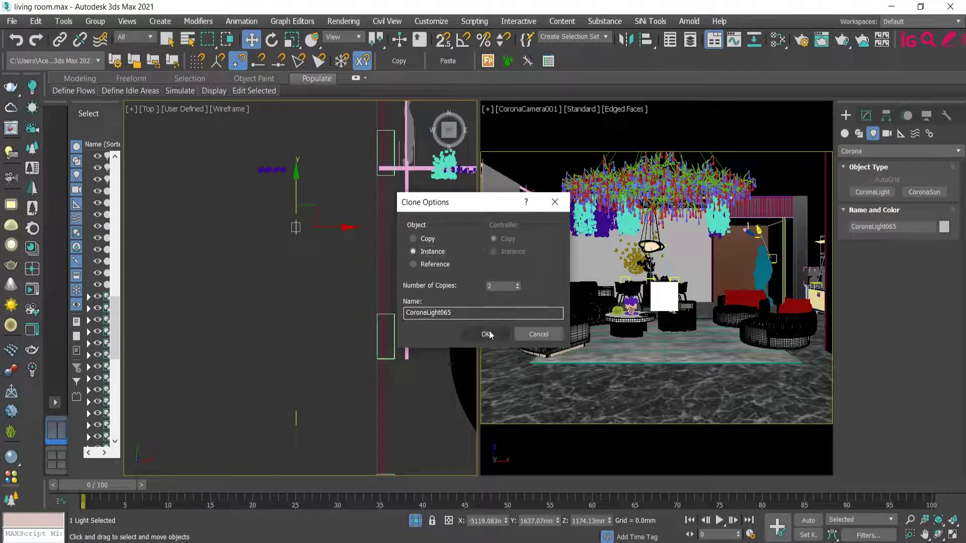
left_click(485, 334)
Step: Adjust the spacing of the two instanced lights along the wall, placing the middle one at about Y 1506 mm
middle_click_drag(366, 108, 353, 191)
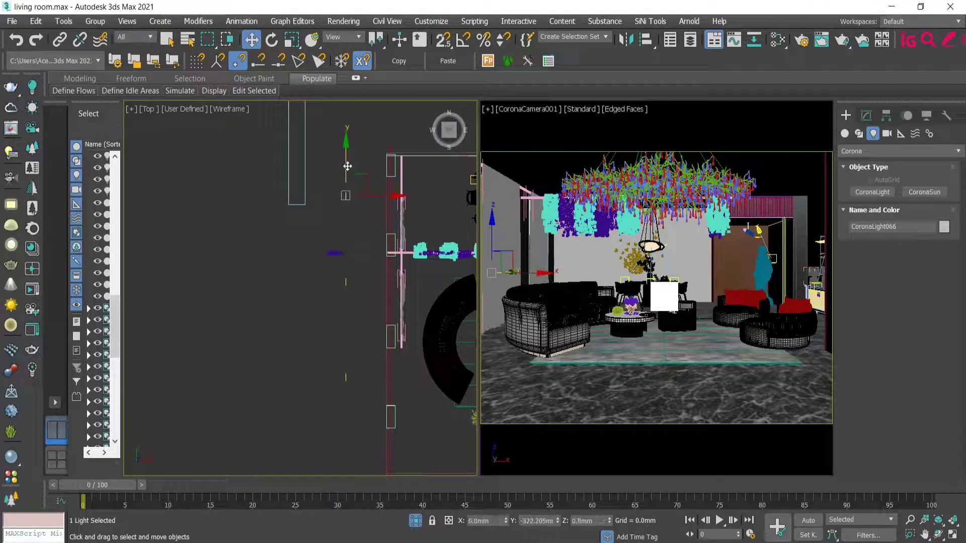
left_click(344, 285)
left_click(343, 285)
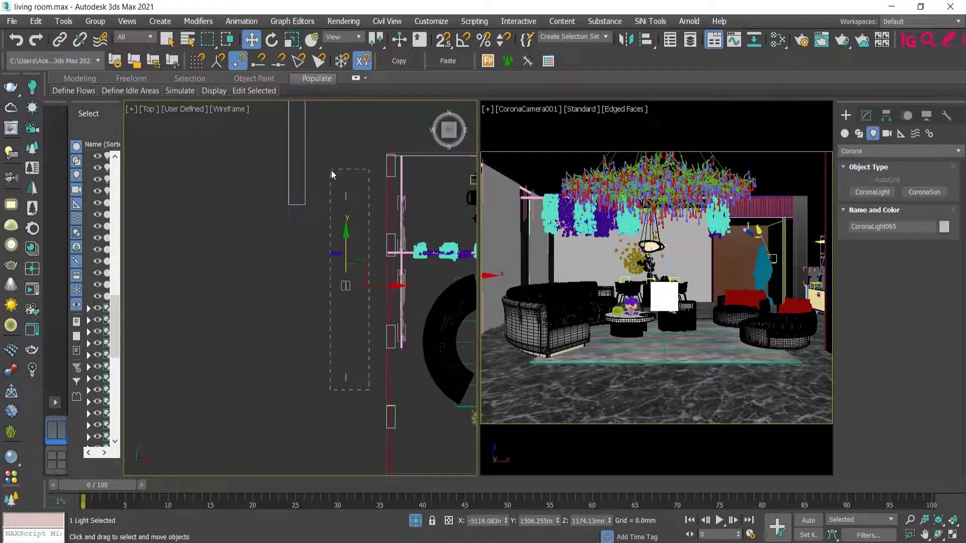
Step: Select all three side lights together and move them toward the wall, to about X -4522 mm
left_click_drag(331, 171, 331, 172)
left_click_drag(381, 289, 397, 295)
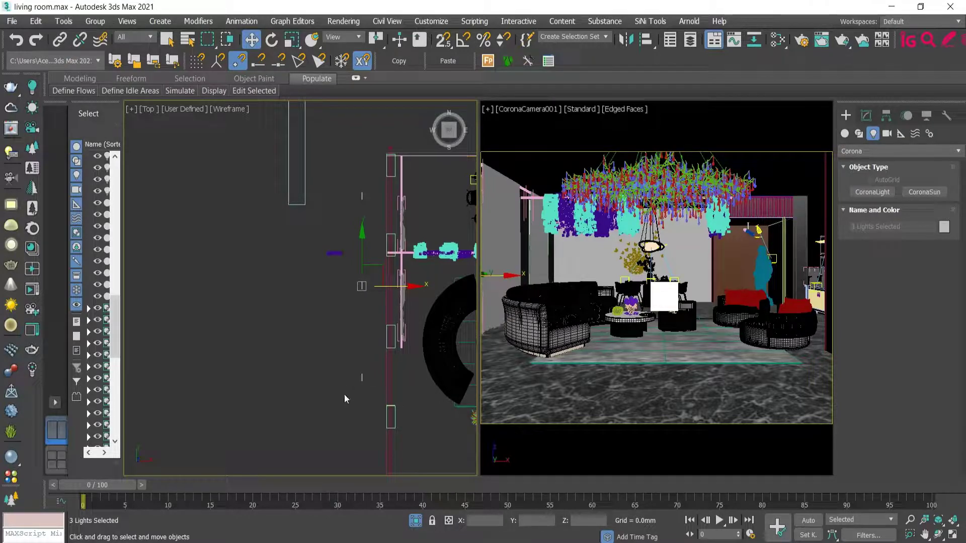
left_click(276, 409)
Step: Set the side light's direct input color to pale cyan with red 196, green 255 and blue 255
scroll(326, 391, "up", 4)
left_click(402, 359)
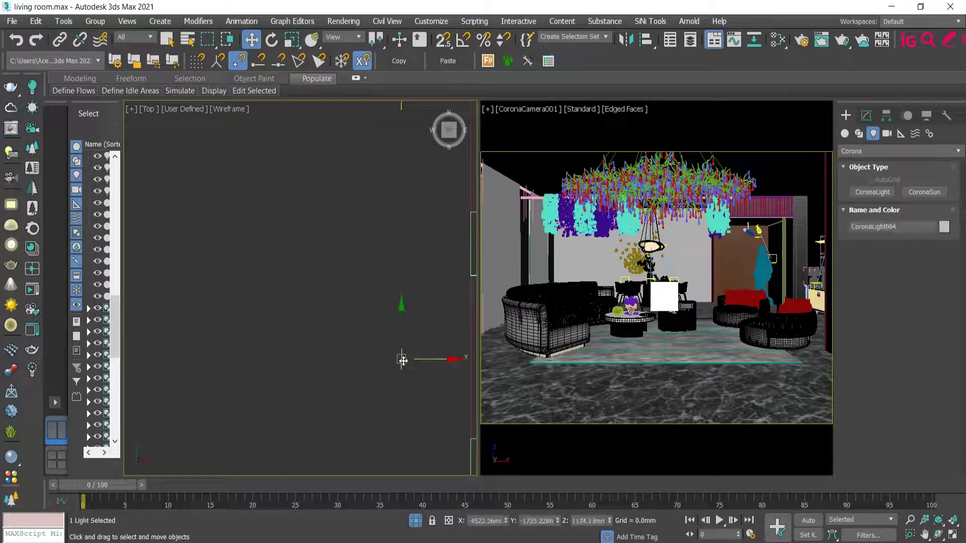
left_click(866, 116)
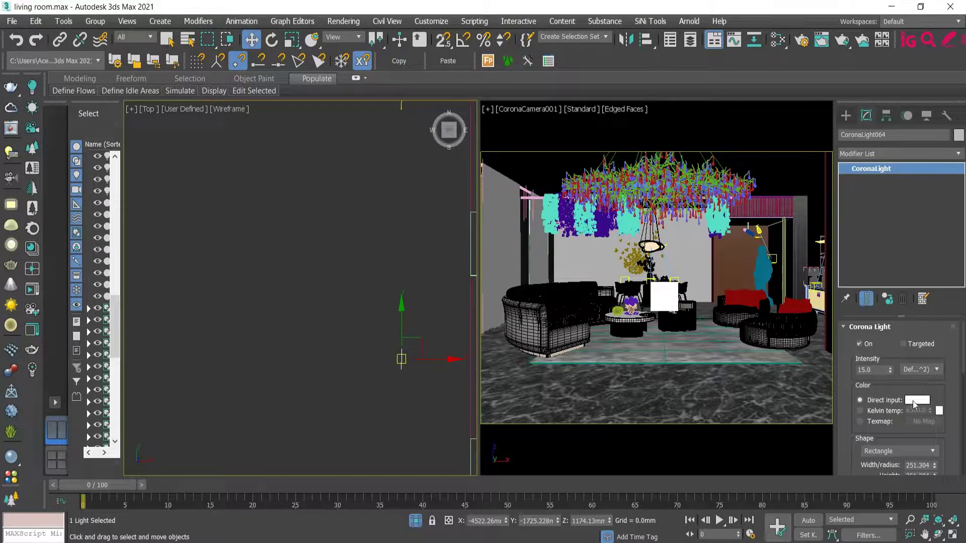
left_click(914, 400)
left_click_drag(457, 79, 435, 80)
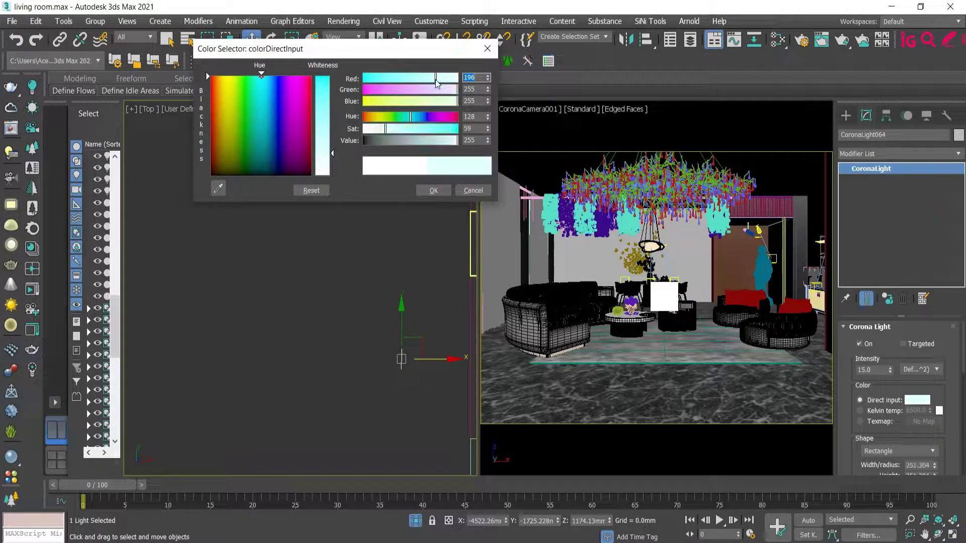
left_click(443, 193)
Step: Shift the row of three cyan side lights slightly closer to the outside of the wall
middle_click_drag(402, 242, 342, 340)
left_click(341, 329)
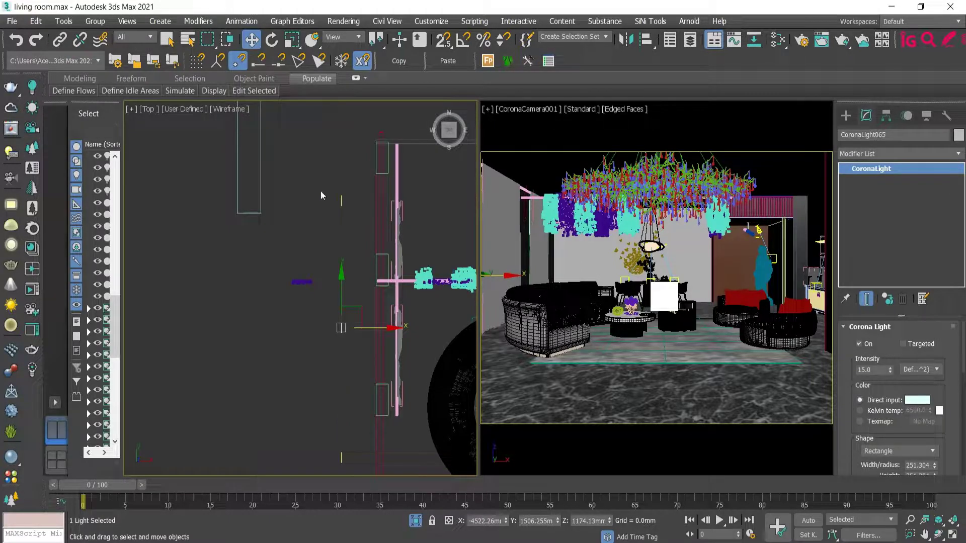
left_click(330, 224)
middle_click_drag(330, 224, 182, 150)
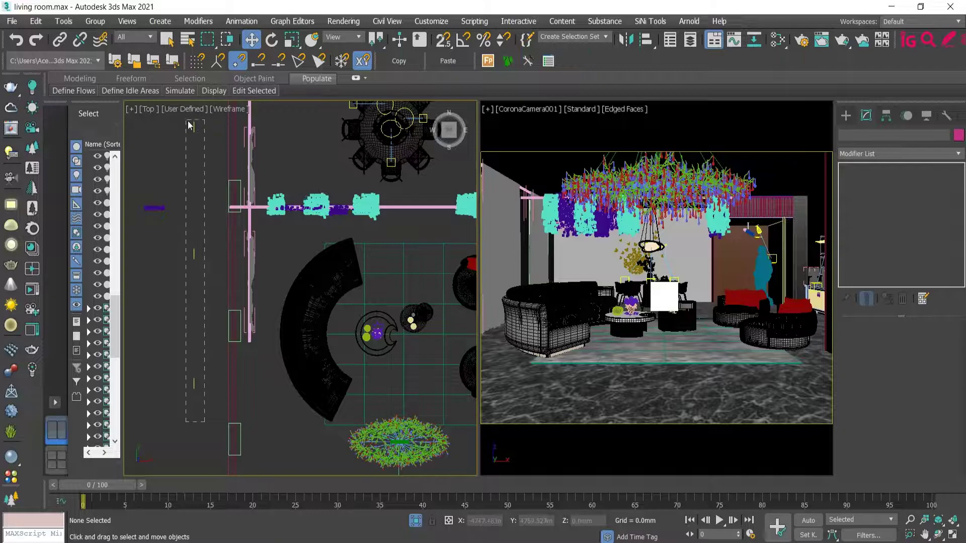
left_click_drag(188, 124, 188, 125)
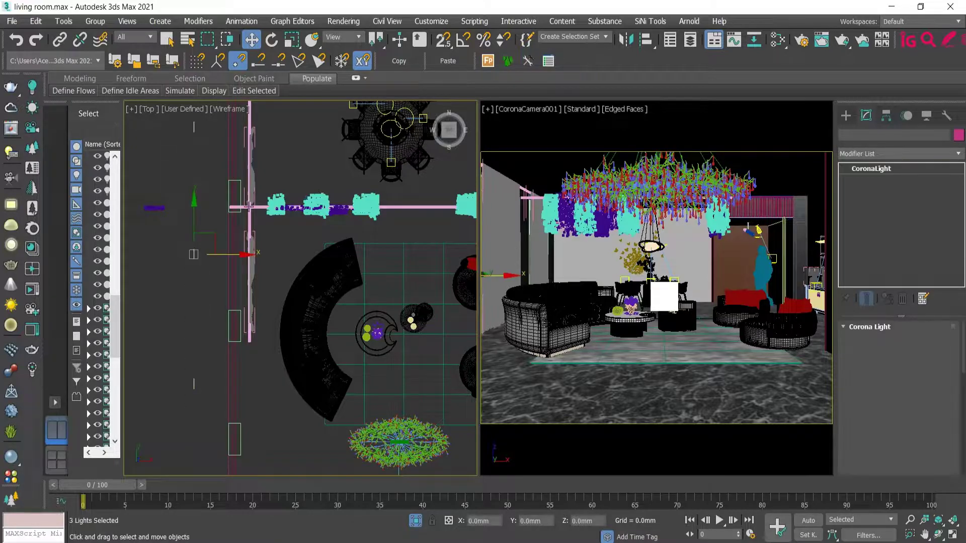
left_click(224, 274)
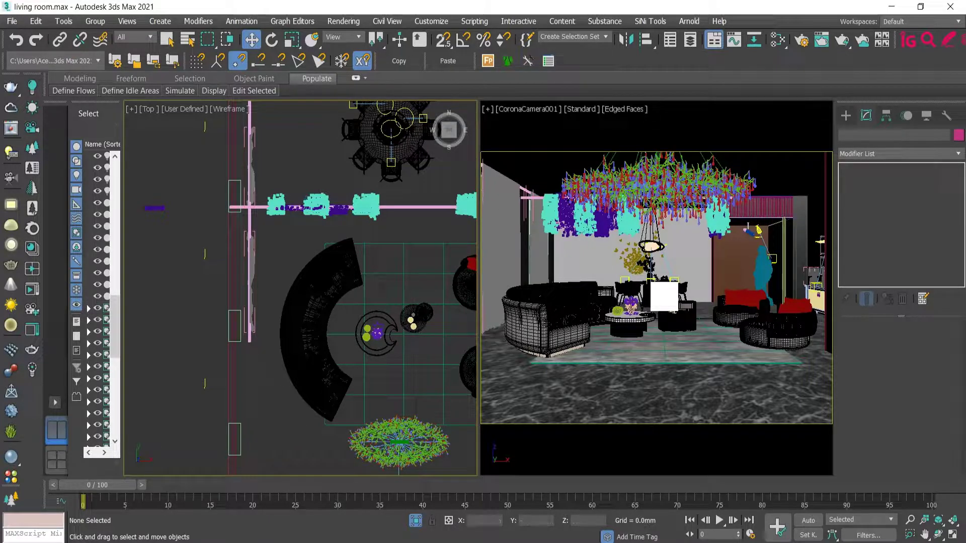
Step: Start a Corona interactive render of the CoronaCamera001 view and minimize the Corona error message window
left_click(803, 40)
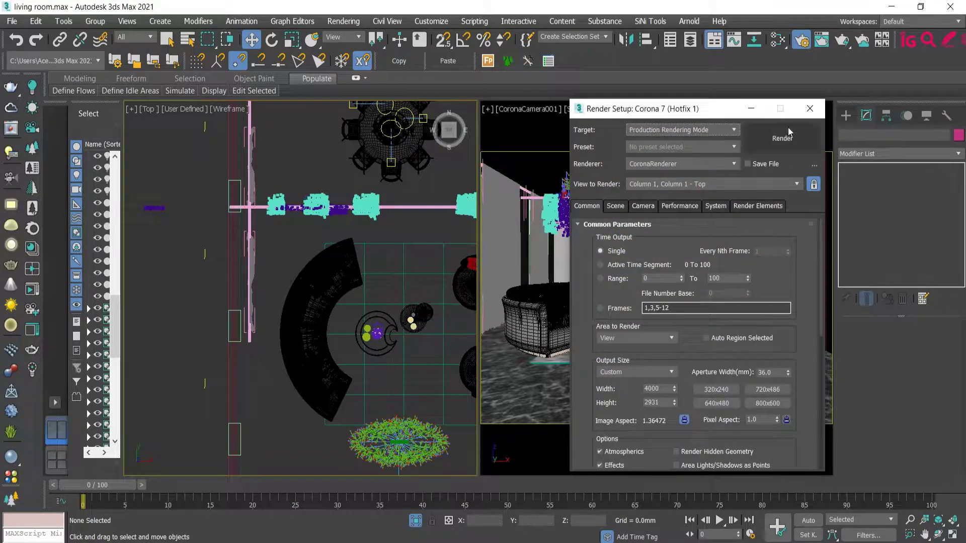
left_click(792, 137)
left_click_drag(348, 50, 529, 120)
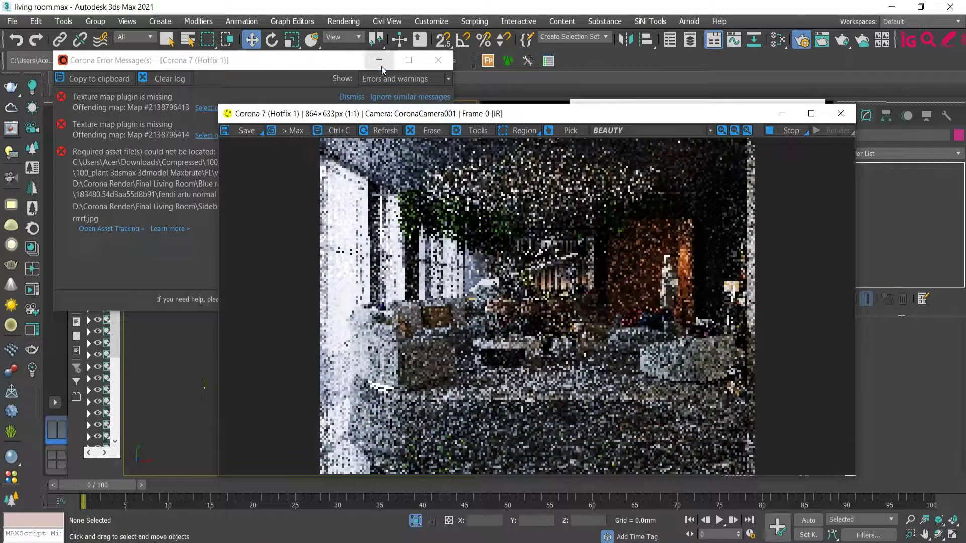
left_click(380, 60)
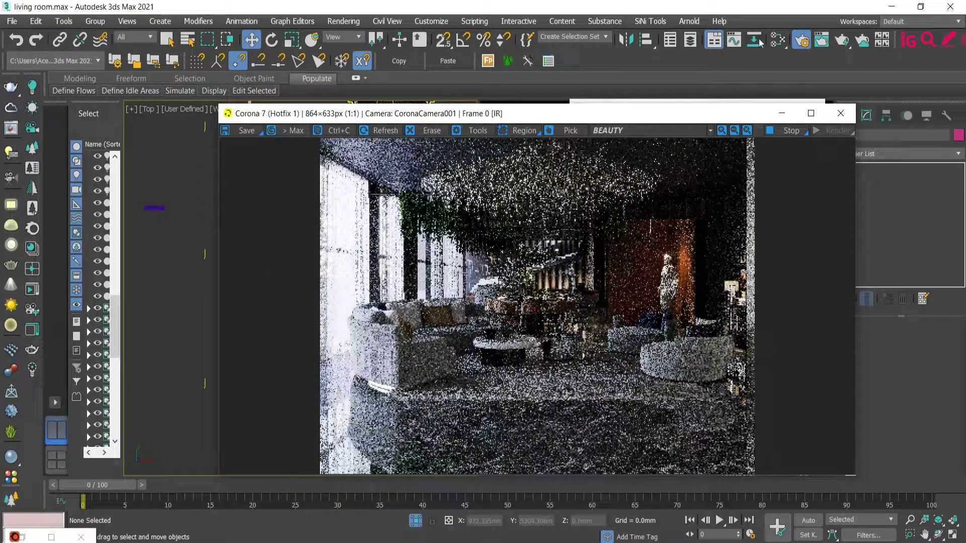
Step: Examine the interactive render around the curtained windows, curved sofa and dining area for brightness, and close the frame buffer
scroll(692, 257, "up", 3)
scroll(577, 292, "down", 3)
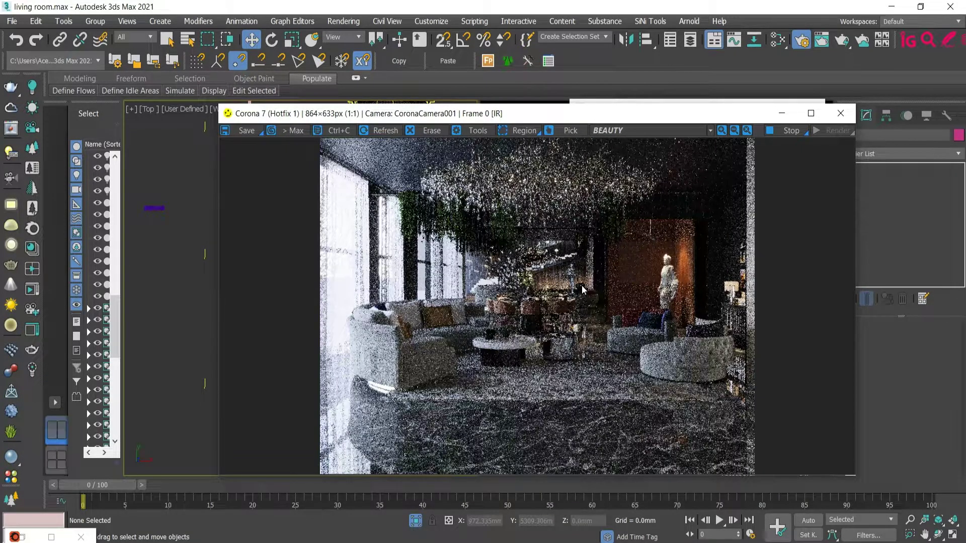
scroll(582, 291, "up", 1)
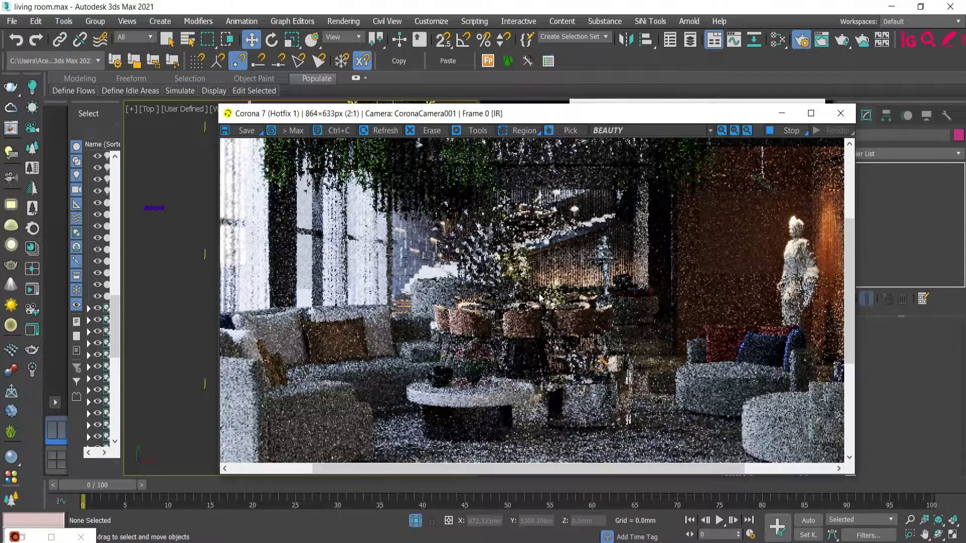
scroll(539, 298, "down", 1)
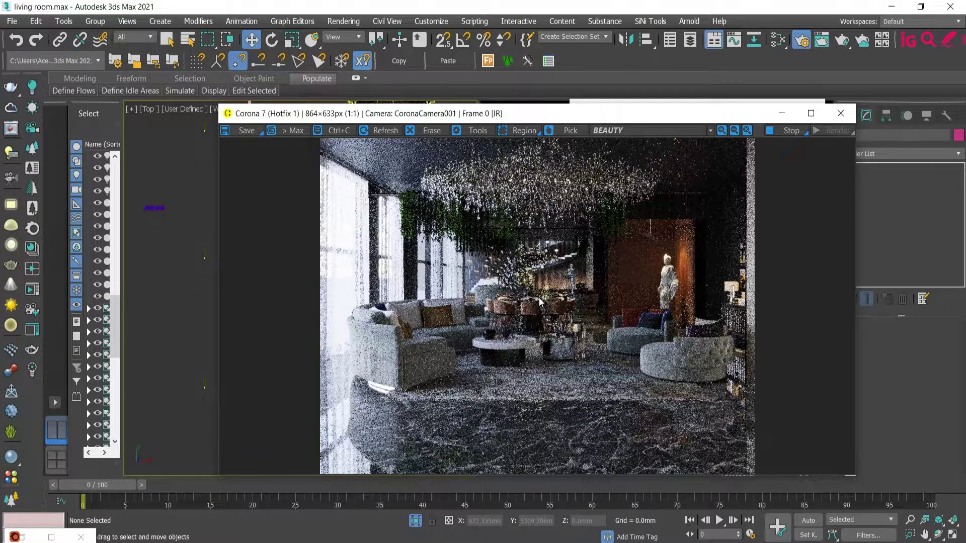
scroll(372, 385, "up", 3)
scroll(373, 385, "down", 3)
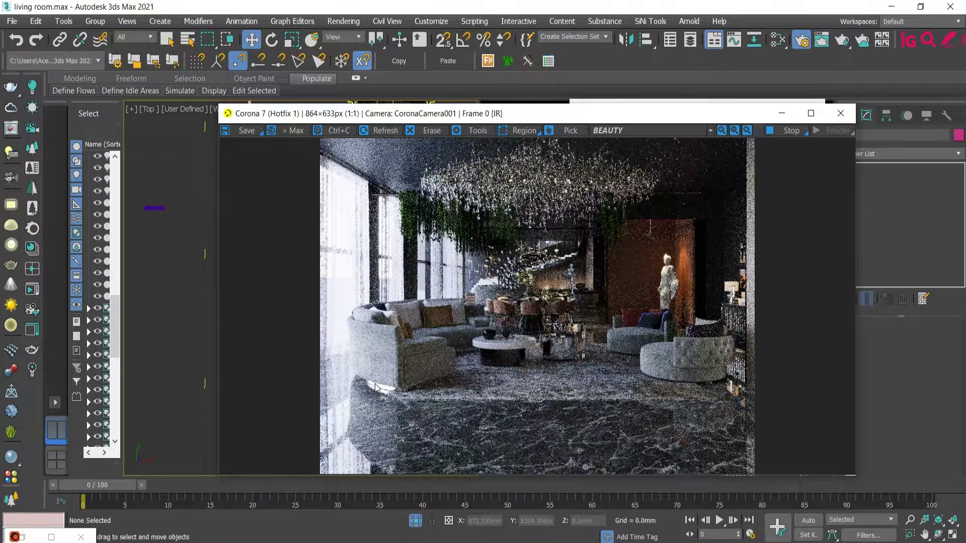
scroll(327, 230, "up", 3)
scroll(331, 241, "down", 3)
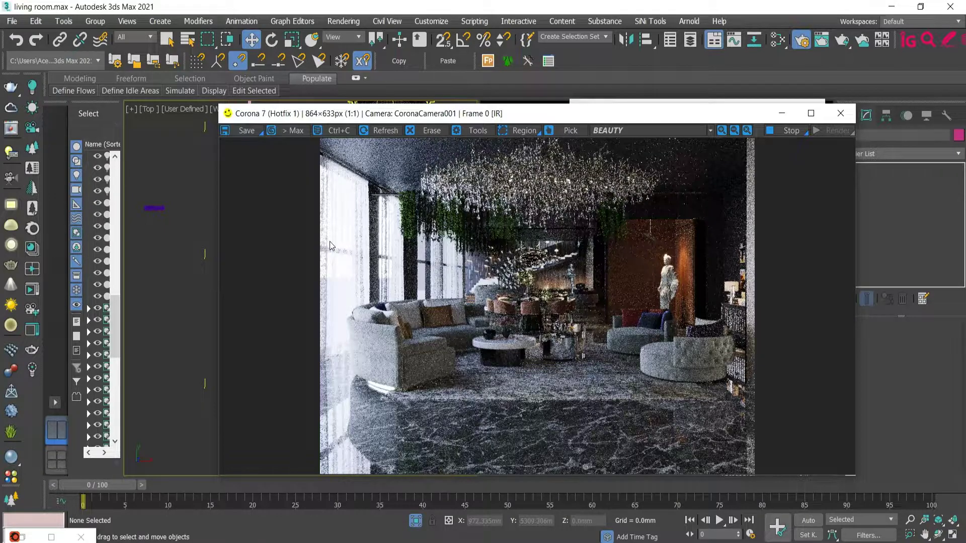
scroll(539, 355, "up", 3)
scroll(538, 356, "down", 3)
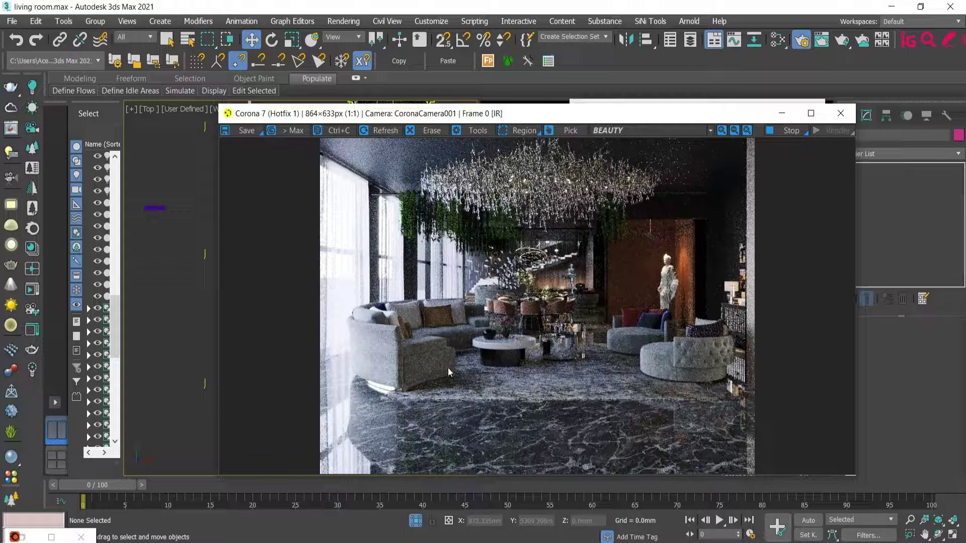
scroll(504, 295, "up", 2)
scroll(505, 298, "down", 2)
scroll(331, 141, "up", 1)
left_click_drag(331, 140, 316, 174)
scroll(319, 229, "down", 1)
left_click(840, 113)
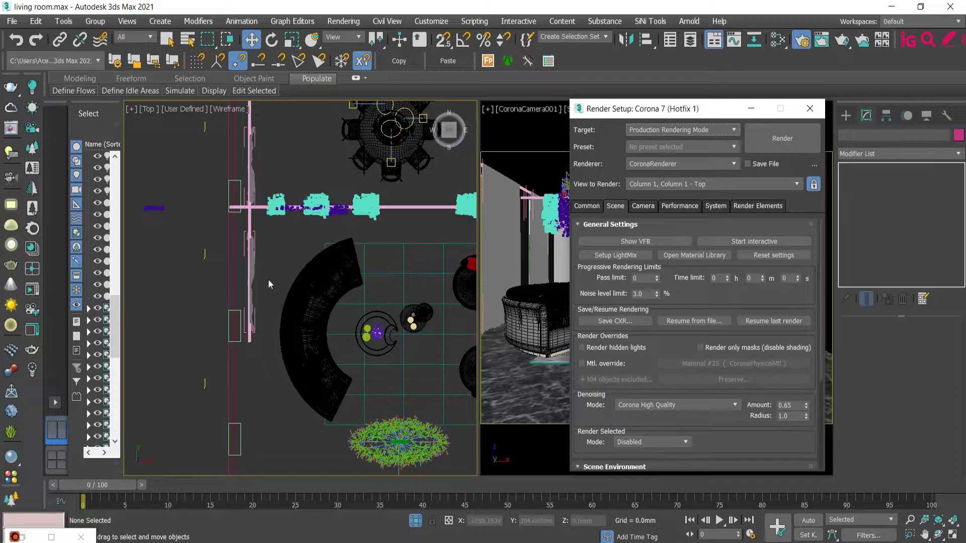
Step: Set the intensity of the instanced side lights to 25 and check it on another light of the row
left_click(203, 255)
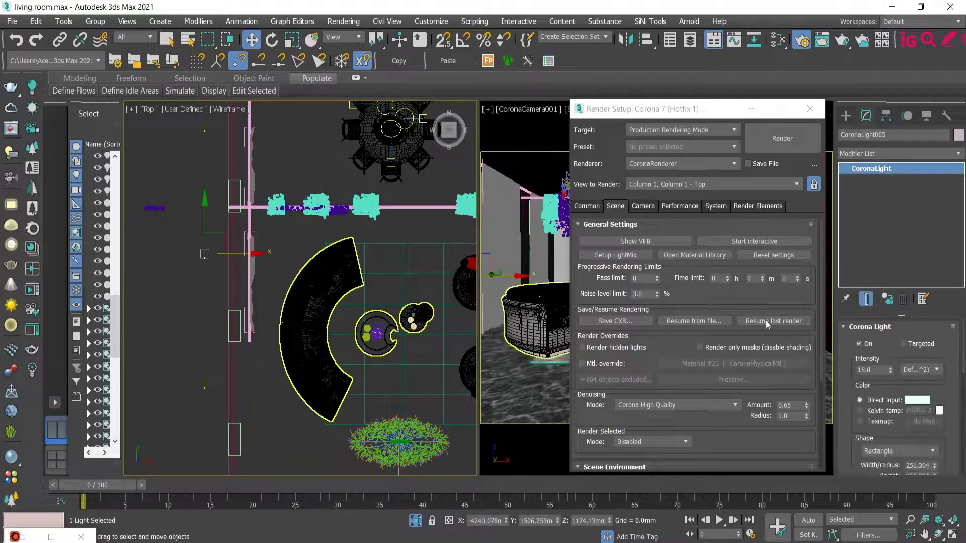
double_click(878, 371)
type("25")
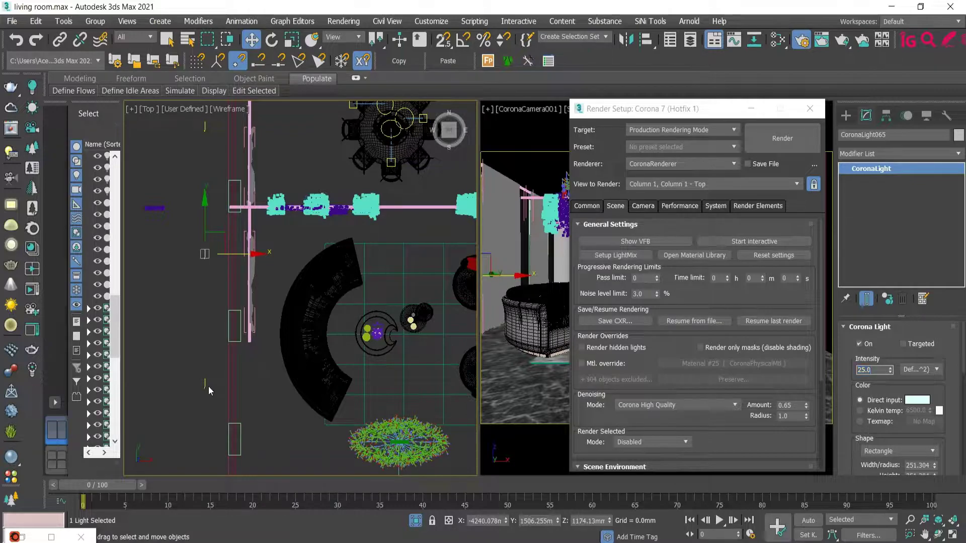
left_click(209, 386)
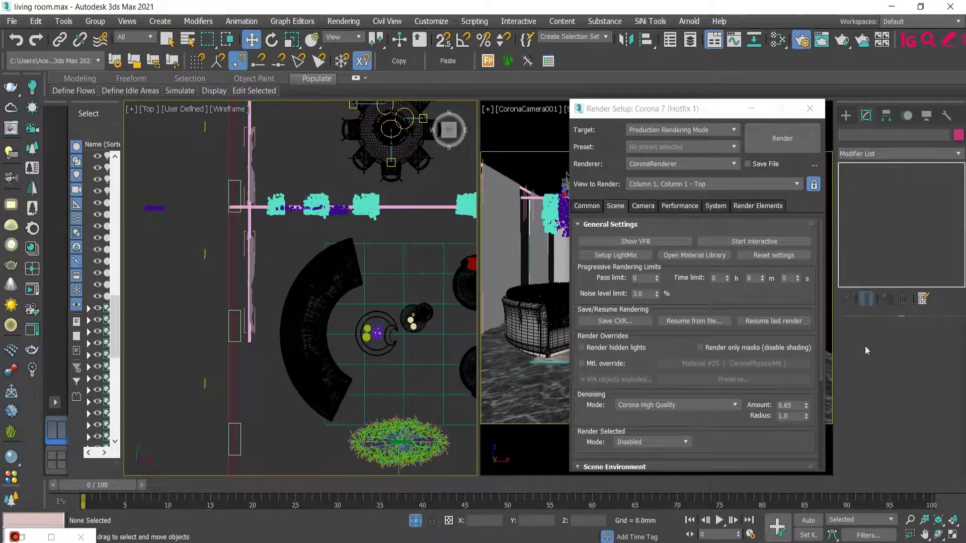
left_click(205, 383)
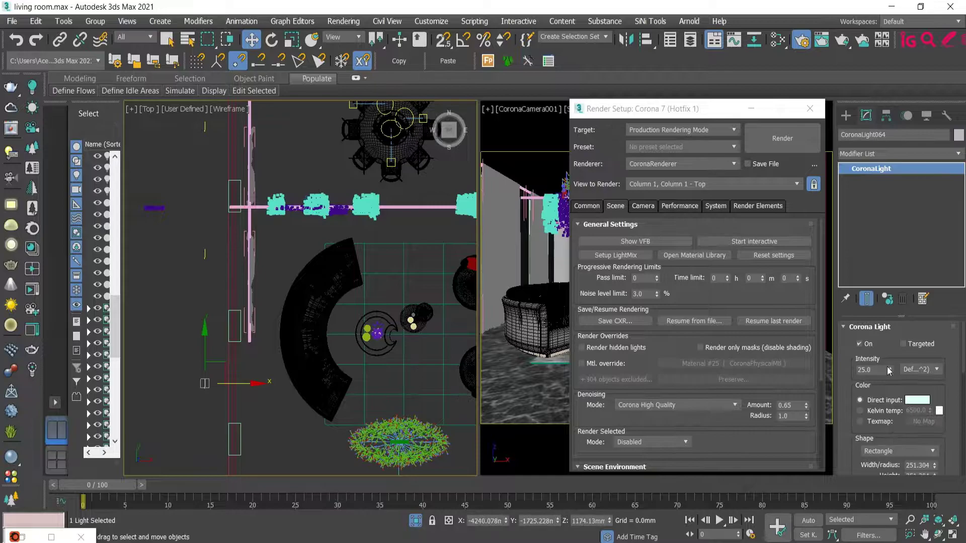
Step: Copy the camera-side light as an instance to each side along the front wall, at about X -2648 mm and X 4355 mm
scroll(246, 242, "down", 4)
left_click(266, 411)
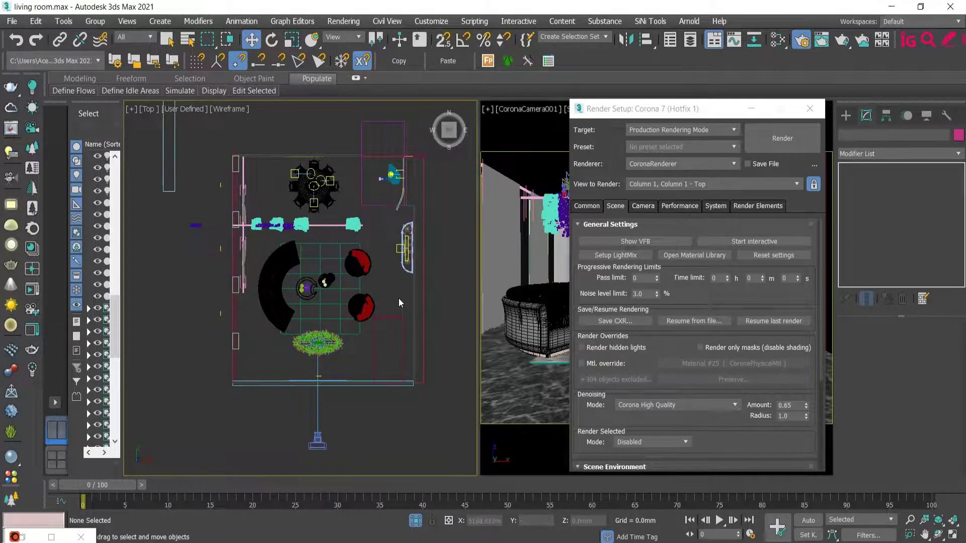
left_click(321, 376)
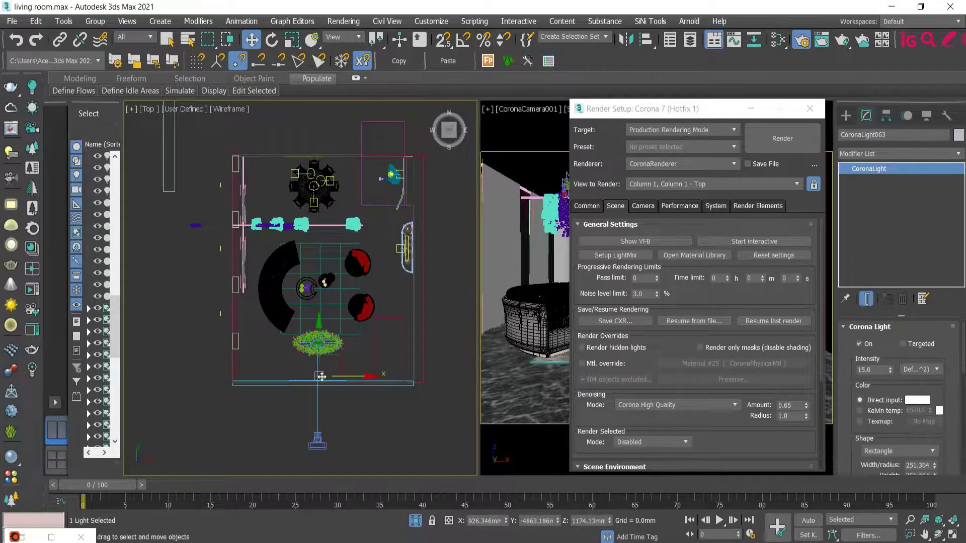
scroll(321, 376, "up", 2)
mouse_move(282, 380)
left_mouse_down("shift")
mouse_move(146, 380)
mouse_move(201, 380)
mouse_move(186, 380)
left_mouse_up("shift")
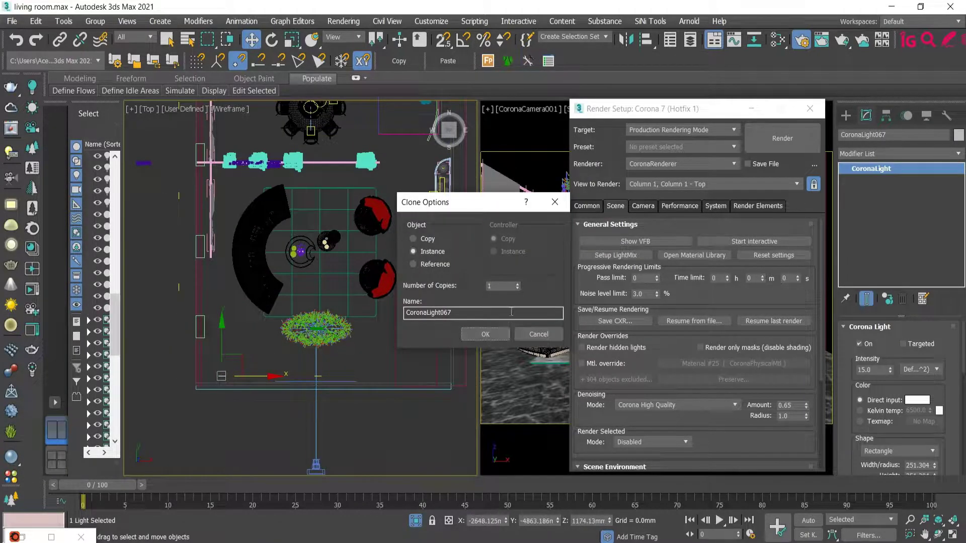
left_click(485, 334)
mouse_move(321, 378)
left_mouse_down("shift")
mouse_move(437, 388)
mouse_move(444, 376)
left_mouse_up("shift")
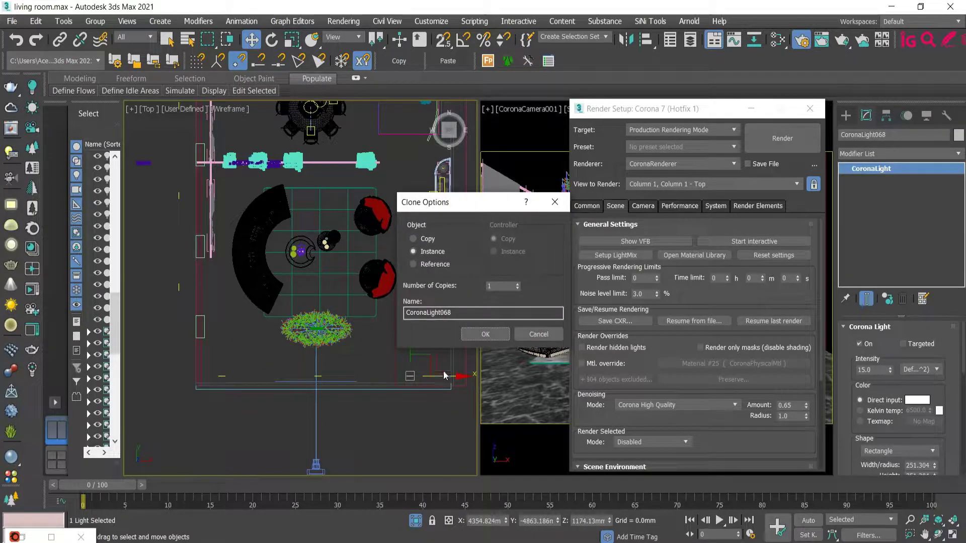
left_click(477, 333)
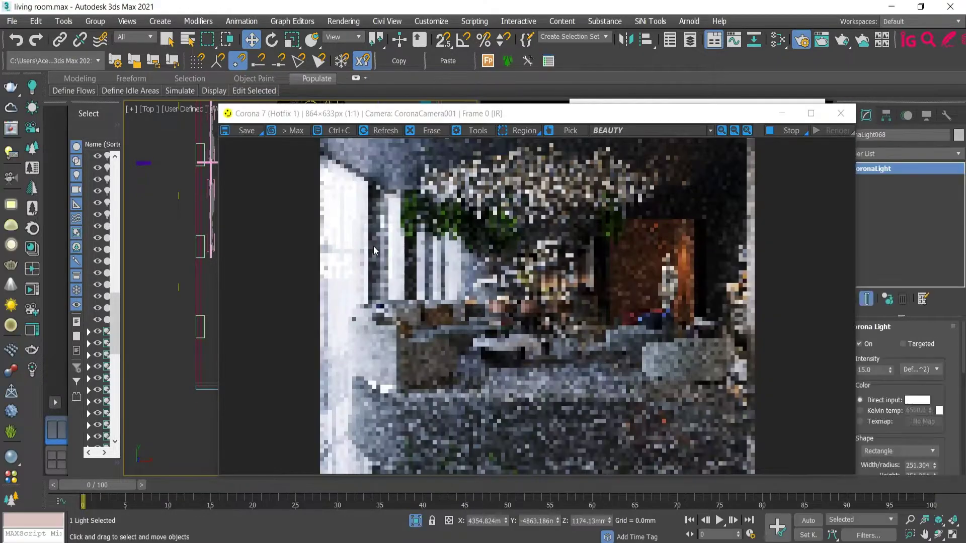
Step: Enlarge the interactive render's frame buffer to full screen, keeping the BEAUTY pass displayed
left_click_drag(593, 120, 604, 116)
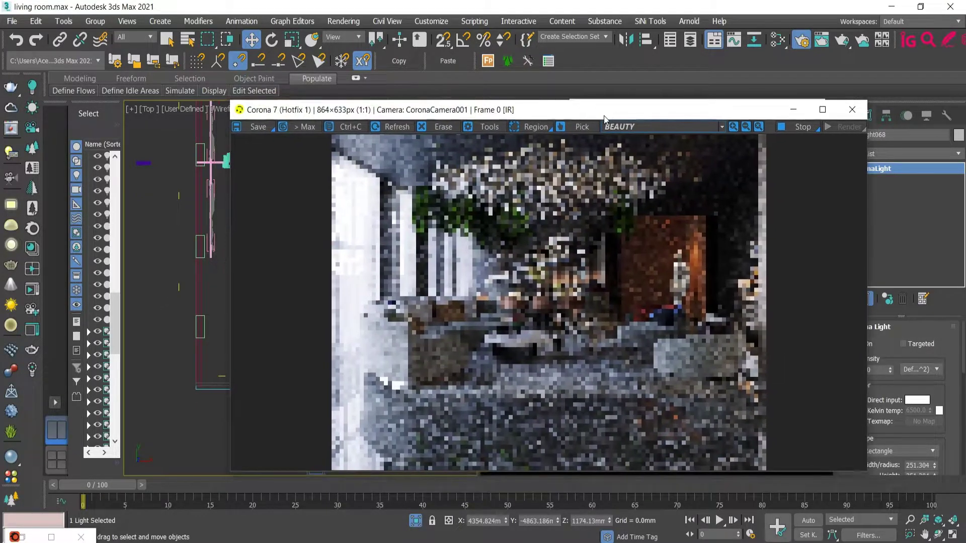
left_click(823, 109)
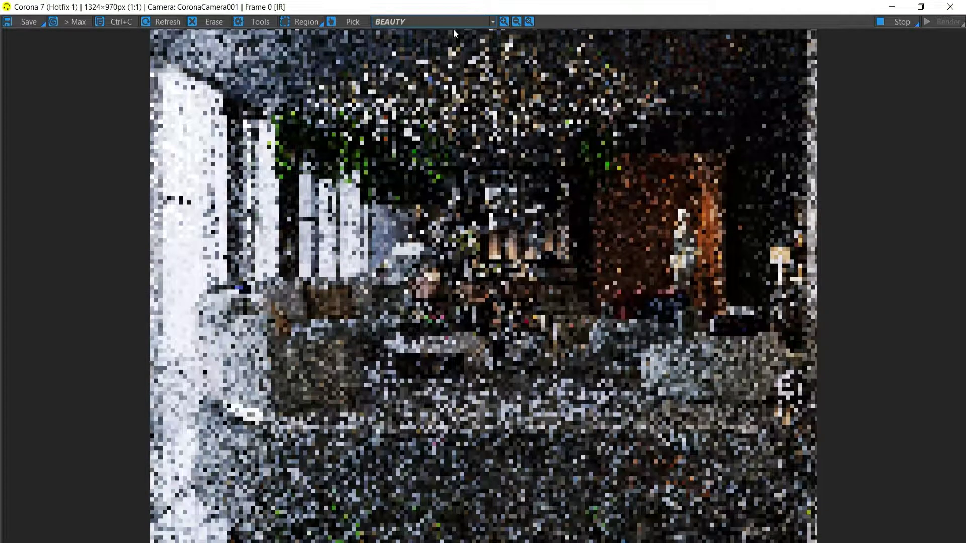
left_click(453, 21)
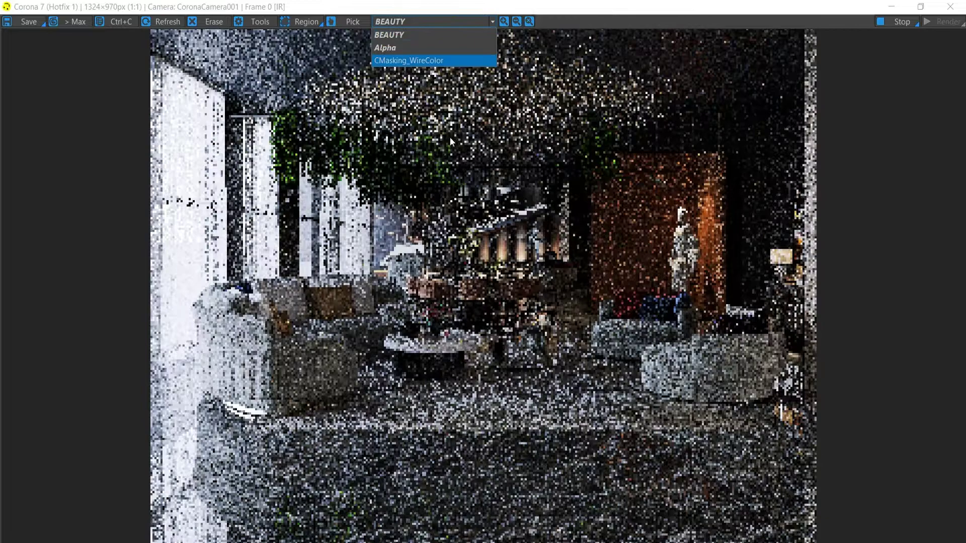
left_click(449, 135)
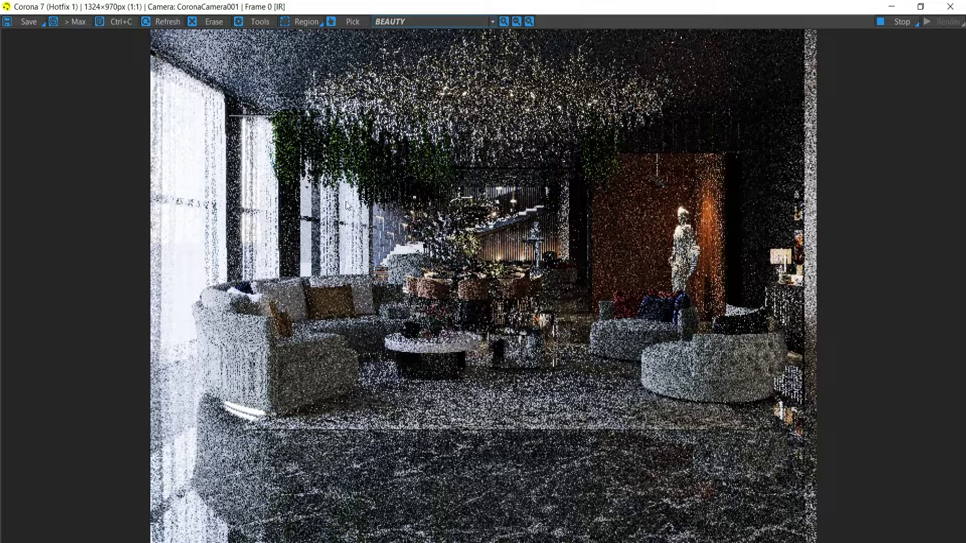
Step: Examine the coffee table, dining chairs and statue niche up close in the interactive render
scroll(430, 340, "up", 2)
scroll(459, 363, "down", 3)
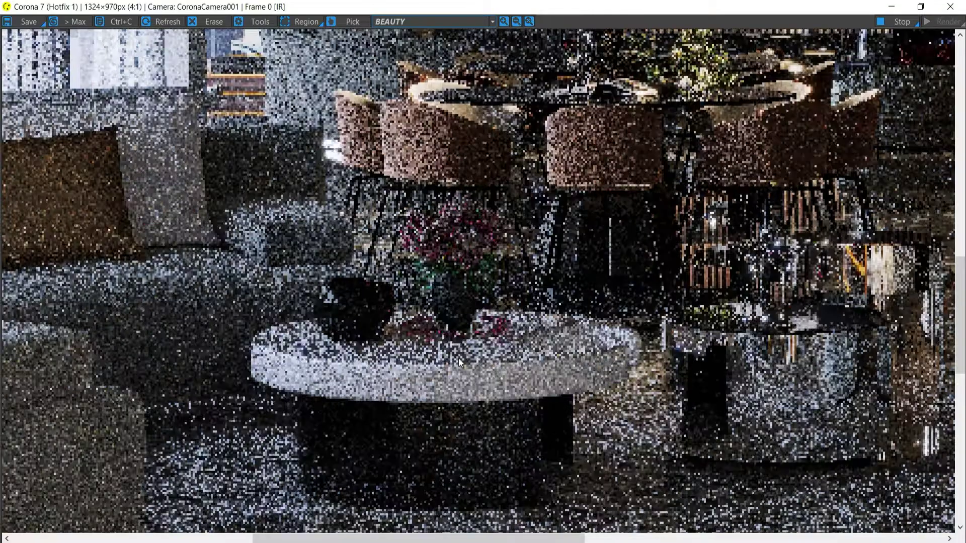
scroll(747, 210, "up", 1)
scroll(747, 210, "up", 1)
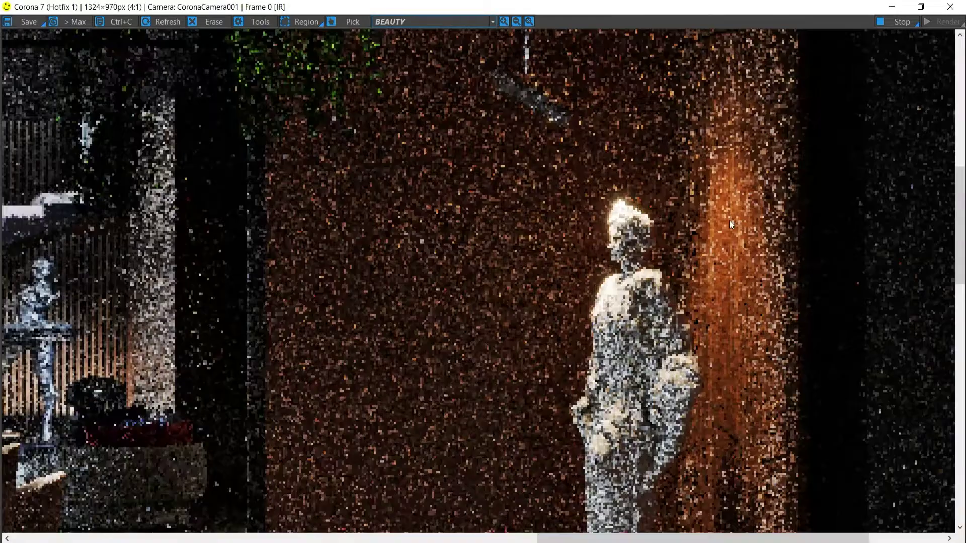
scroll(729, 221, "down", 2)
scroll(680, 266, "down", 1)
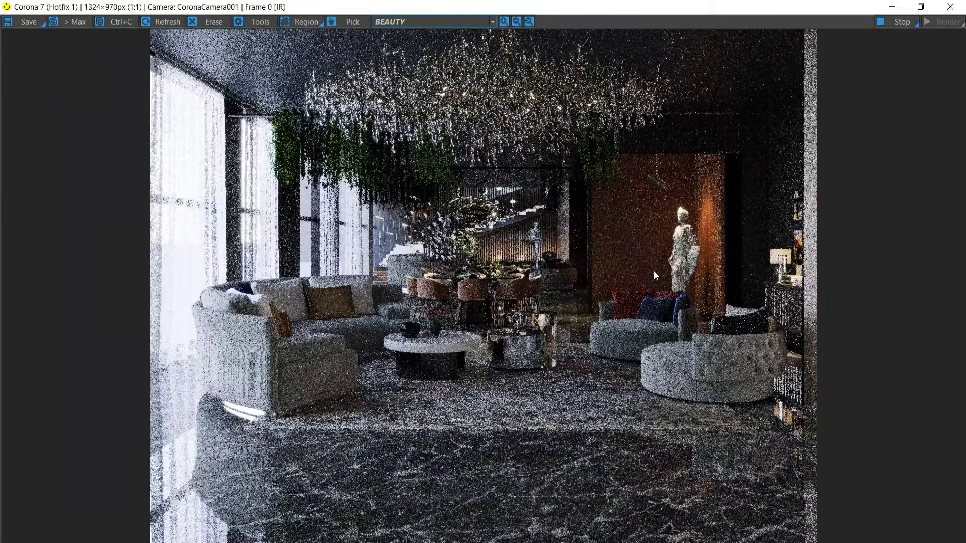
scroll(394, 145, "up", 3)
scroll(394, 145, "down", 3)
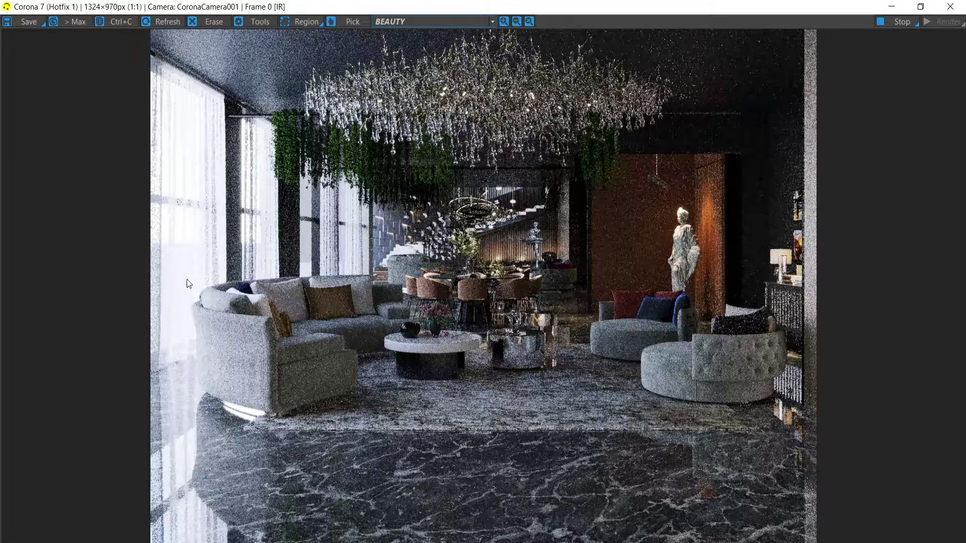
Step: Examine the sofa, staircase background, chandelier and dark ceiling corner in the refined render, and close the frame buffer
scroll(195, 297, "up", 1)
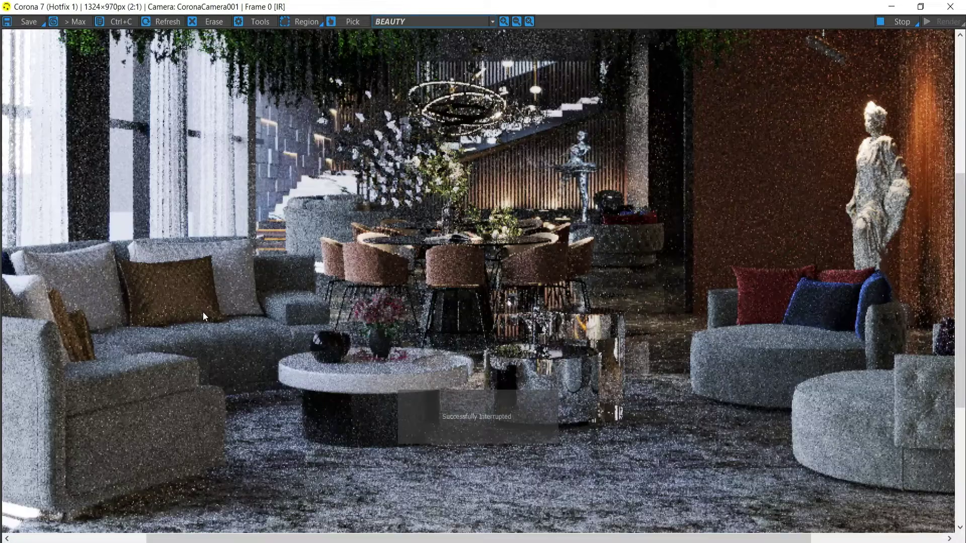
scroll(500, 94, "up", 1)
middle_click_drag(500, 194, 515, 238)
scroll(515, 237, "down", 1)
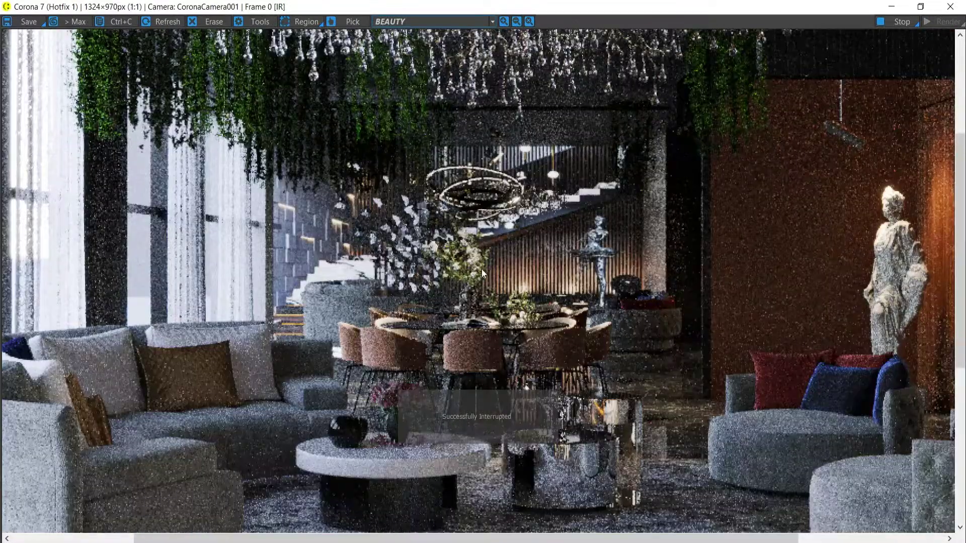
scroll(482, 272, "down", 1)
scroll(570, 64, "up", 1)
scroll(571, 62, "up", 1)
scroll(539, 238, "down", 1)
scroll(539, 238, "down", 2)
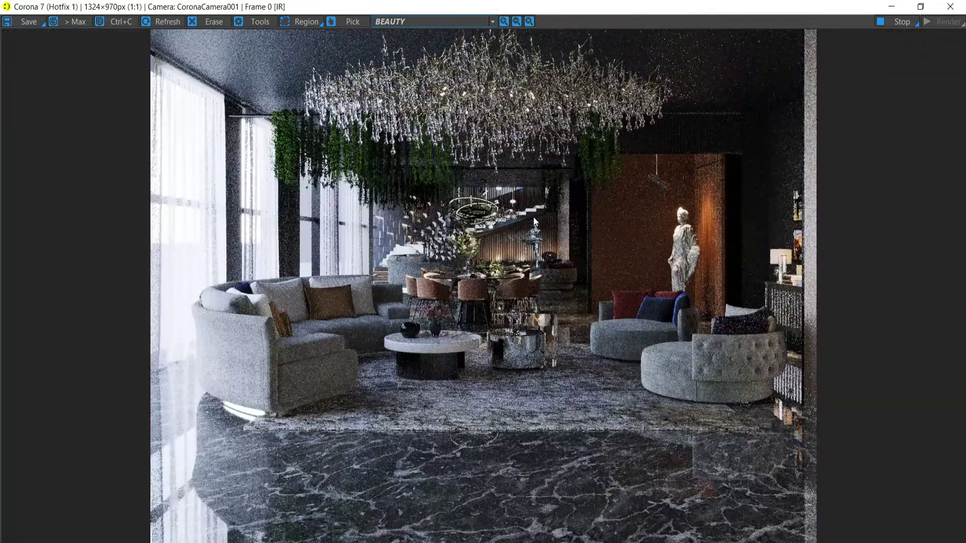
scroll(727, 50, "up", 1)
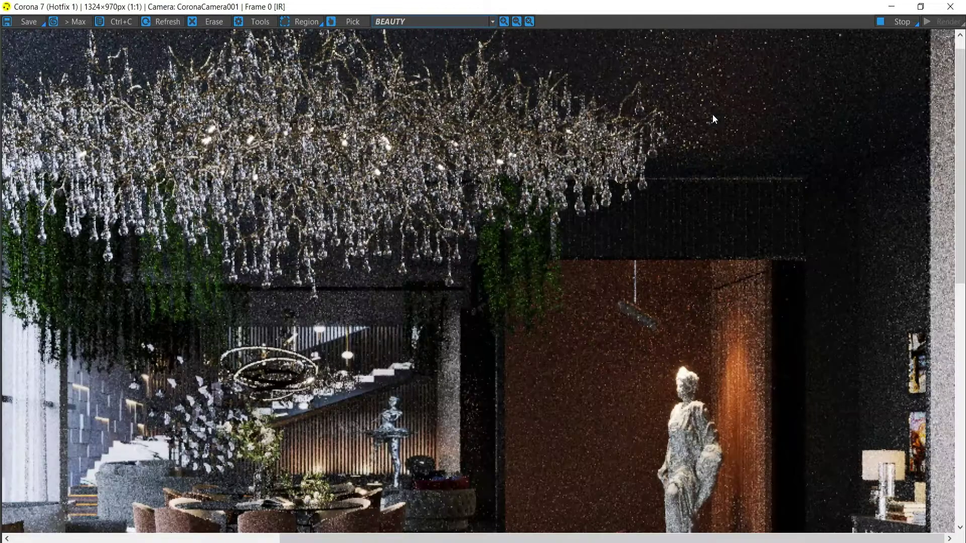
scroll(713, 116, "down", 1)
scroll(747, 373, "up", 2)
scroll(576, 325, "down", 2)
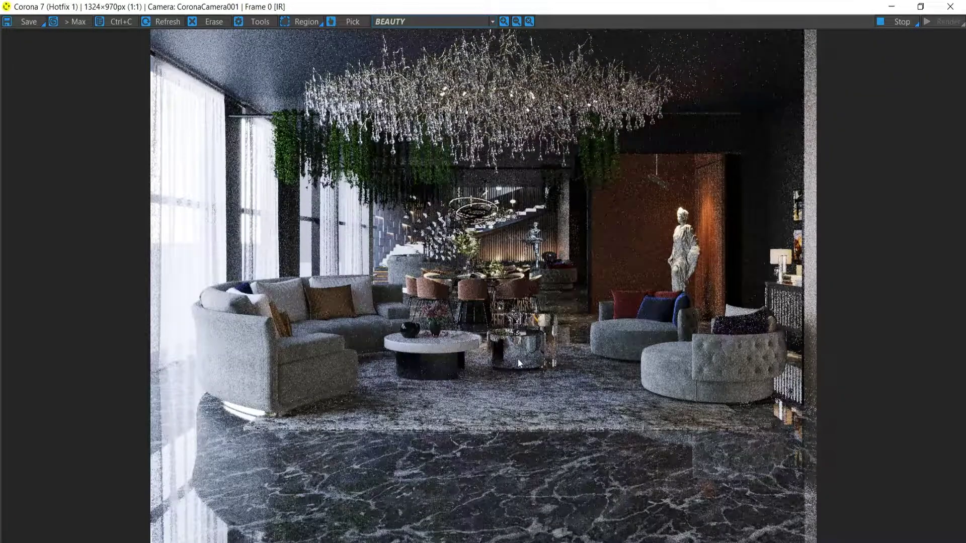
left_click(950, 7)
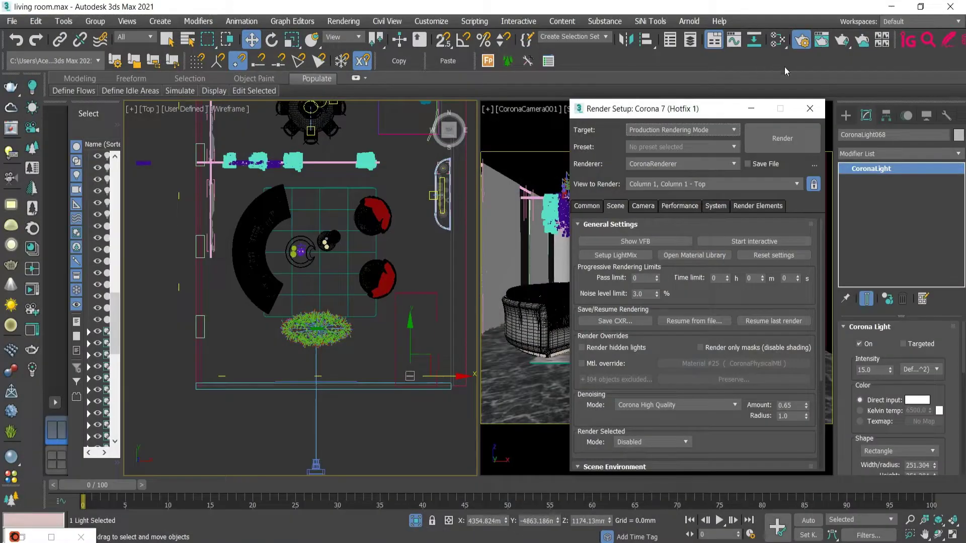
Step: Examine the oval crystal chandelier from above and at an angle to locate the centre of its branches
left_click(751, 109)
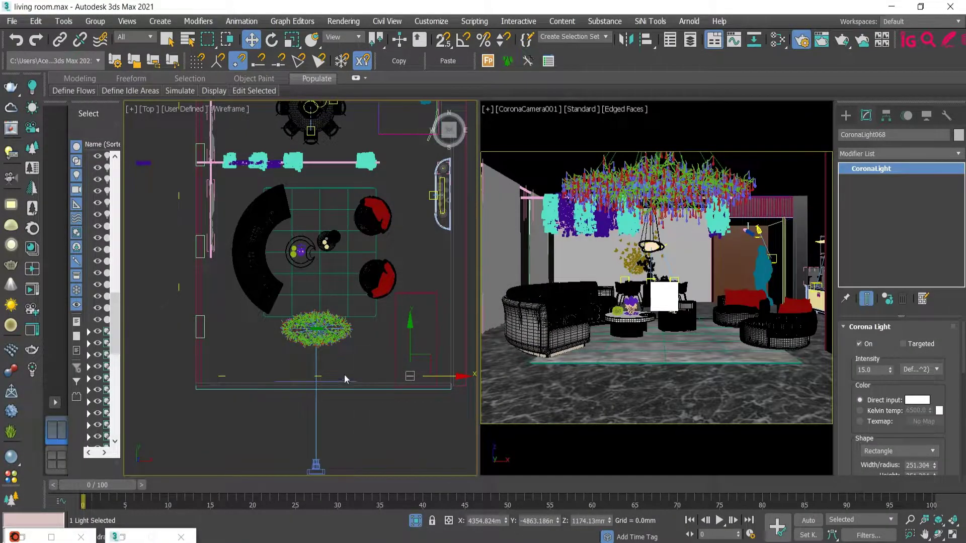
left_click(344, 358)
scroll(329, 343, "up", 6)
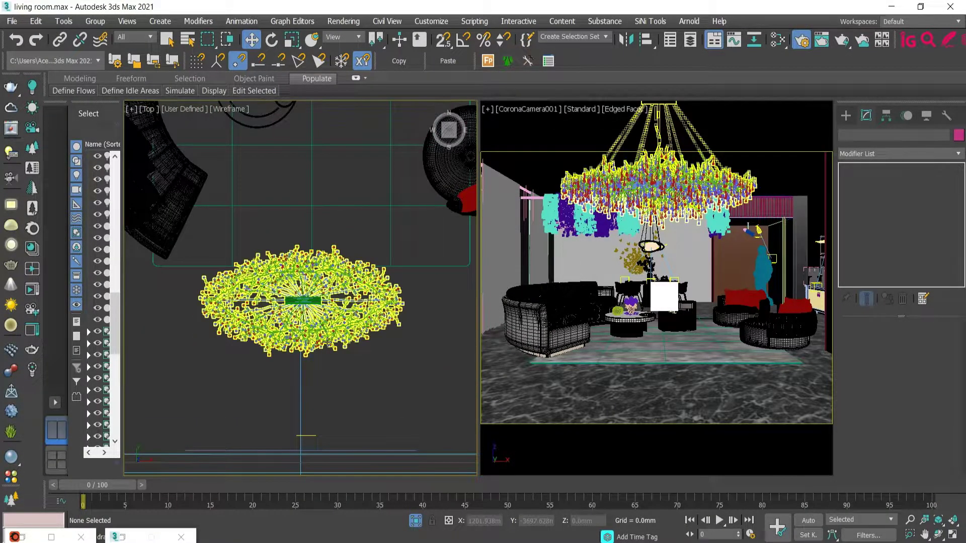
left_click(327, 345)
middle_click_drag(291, 371, 342, 287, "alt")
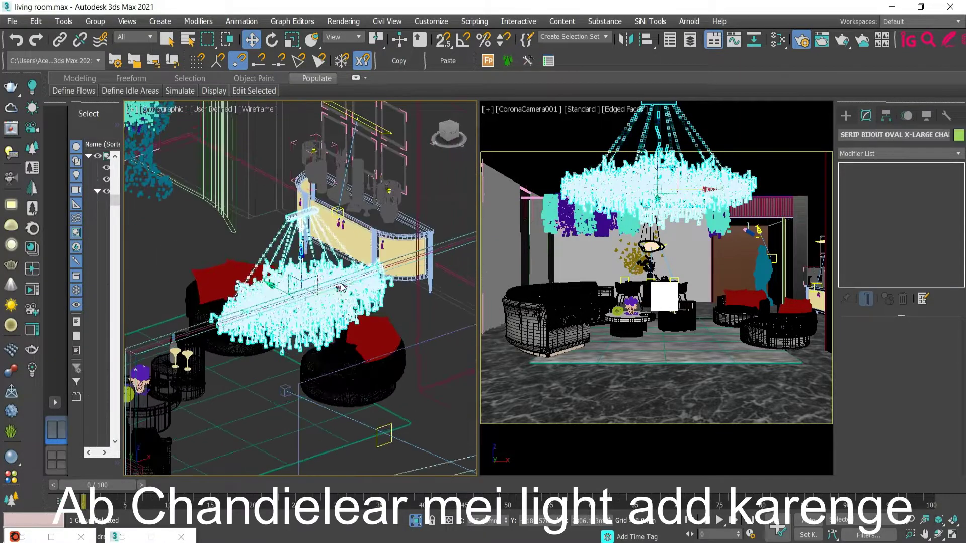
left_click(208, 251)
scroll(246, 259, "up", 10)
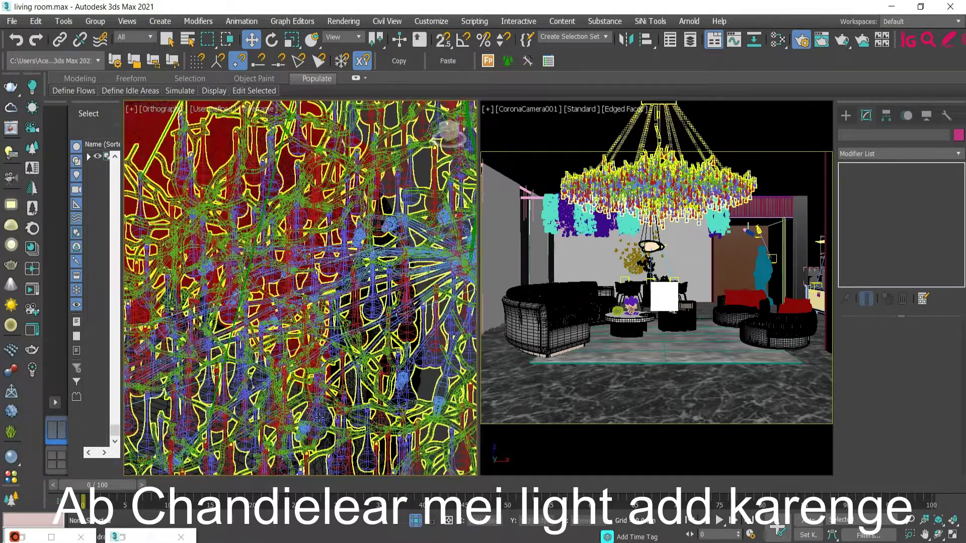
scroll(321, 418, "up", 5)
scroll(313, 304, "down", 8)
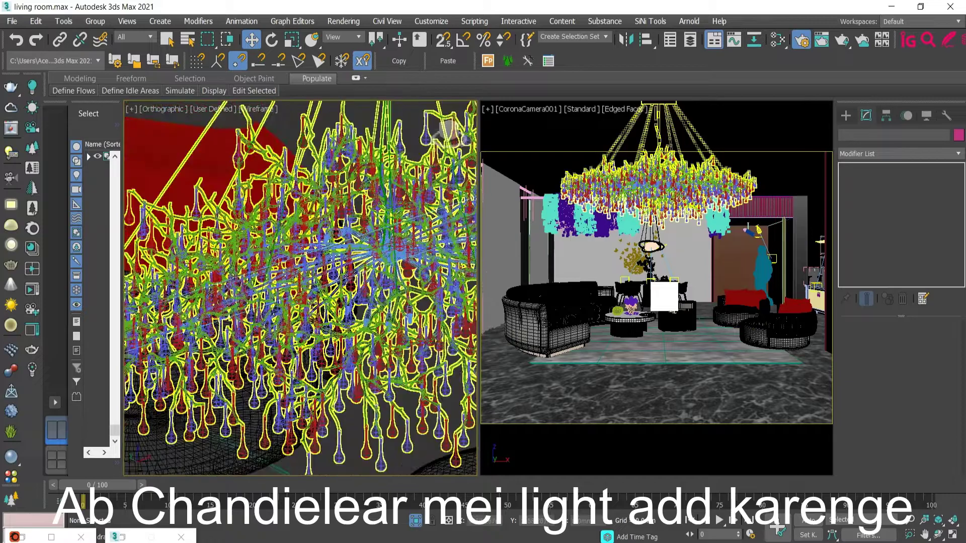
scroll(312, 305, "down", 5)
key("t")
scroll(322, 297, "up", 3)
scroll(332, 337, "up", 8)
scroll(293, 267, "down", 4)
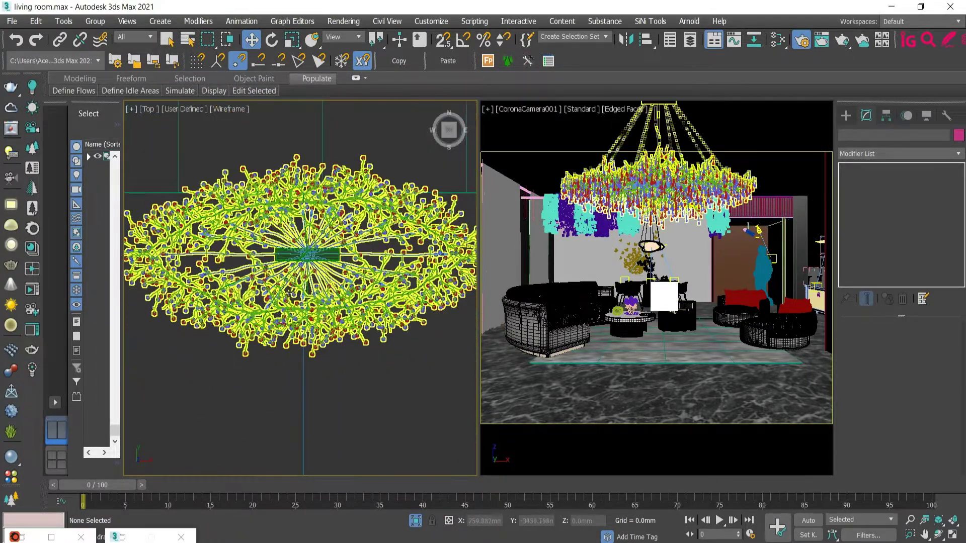
scroll(291, 292, "up", 2)
Step: Create a sphere-shaped Corona light with a radius of about 68 mm at the chandelier's centre in the top view
left_click(848, 116)
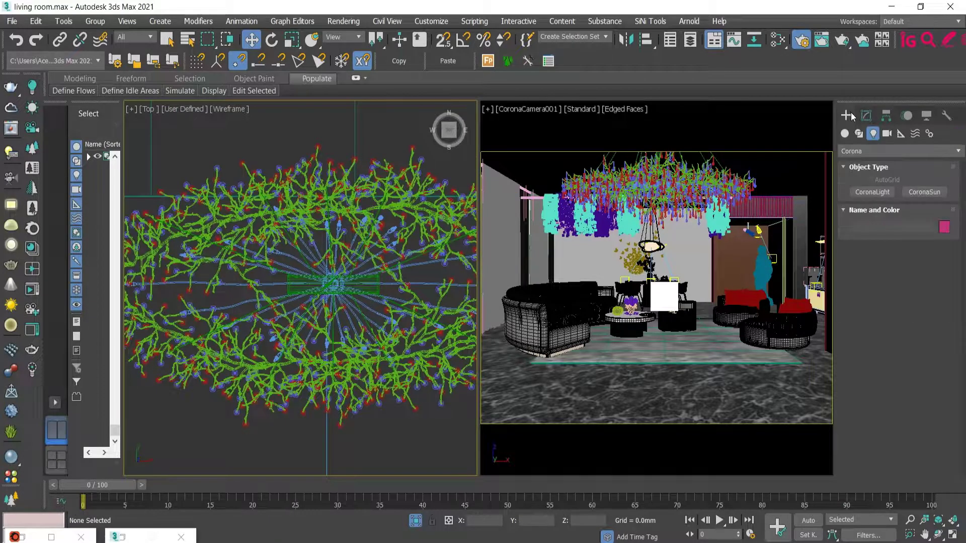
left_click(873, 192)
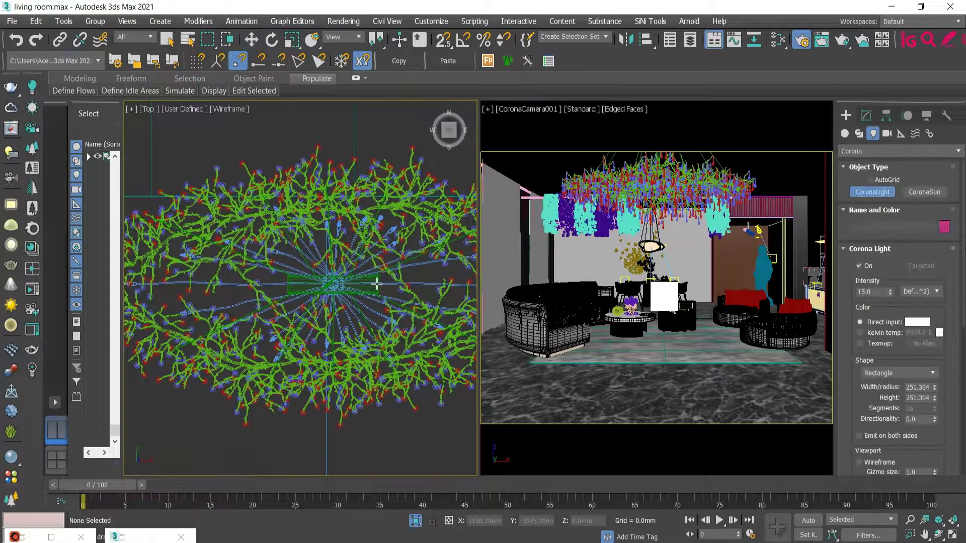
left_click(932, 373)
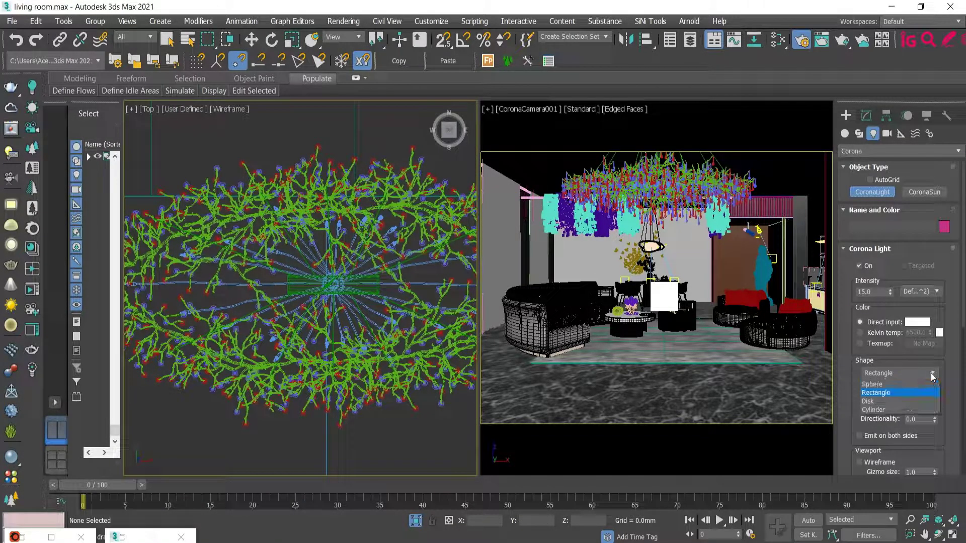
left_click(906, 388)
left_click_drag(332, 284, 341, 272)
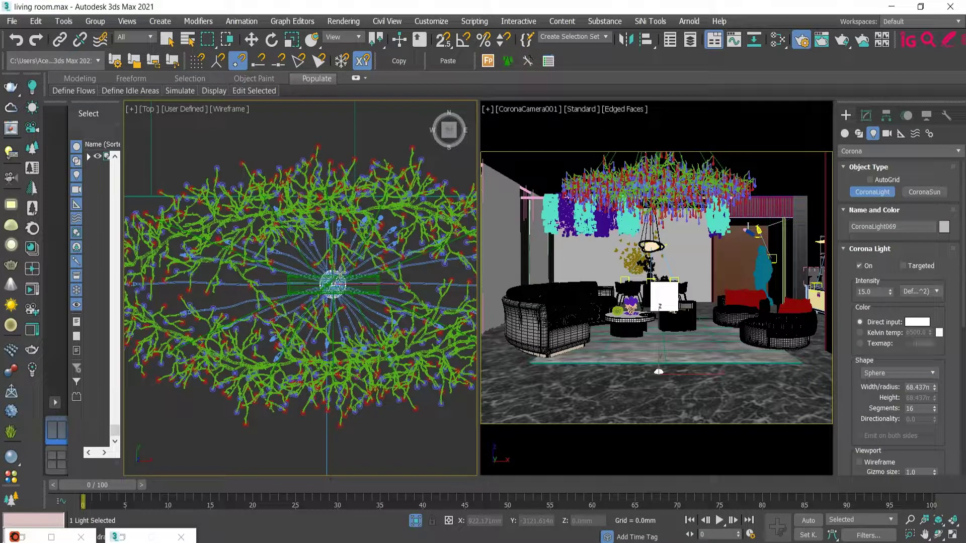
Step: Raise the sphere light into the middle of the chandelier's branches, at about X 850 mm and Z 2523 mm
key("w")
key("f")
key("z")
scroll(288, 388, "down", 8)
left_click_drag(294, 375, 294, 120)
scroll(294, 120, "up", 8)
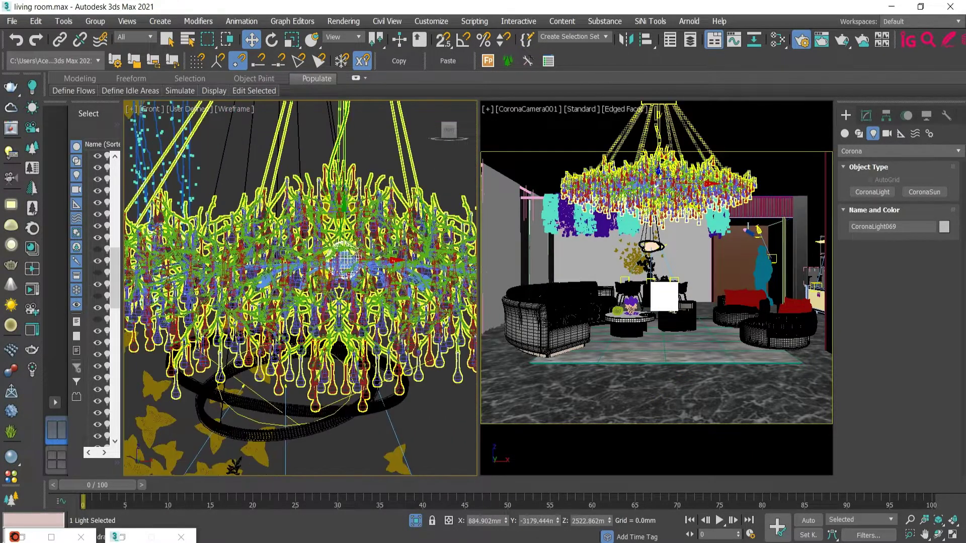
left_click_drag(381, 257, 372, 257)
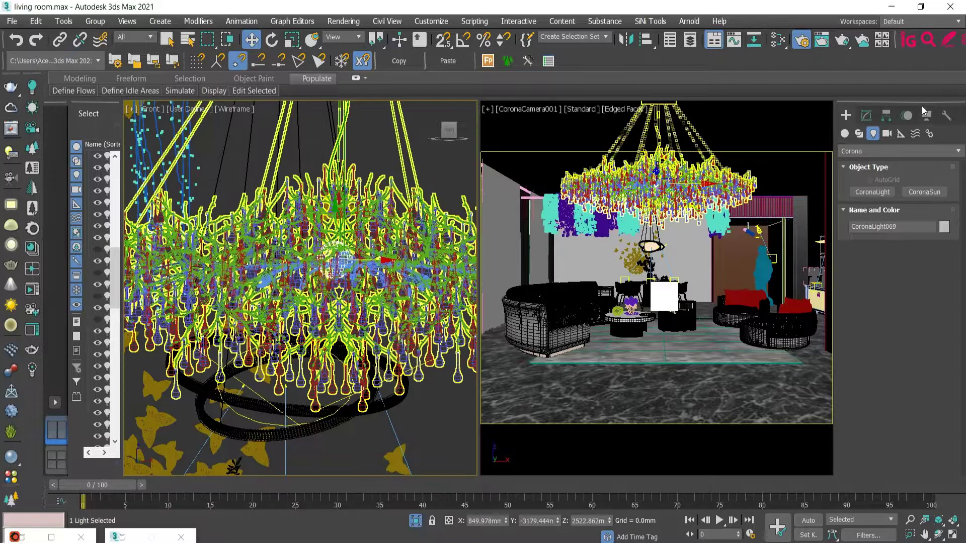
Step: Switch the sphere light's colour to Kelvin temperature and set it to 4500
left_click(866, 117)
scroll(870, 435, "down", 8)
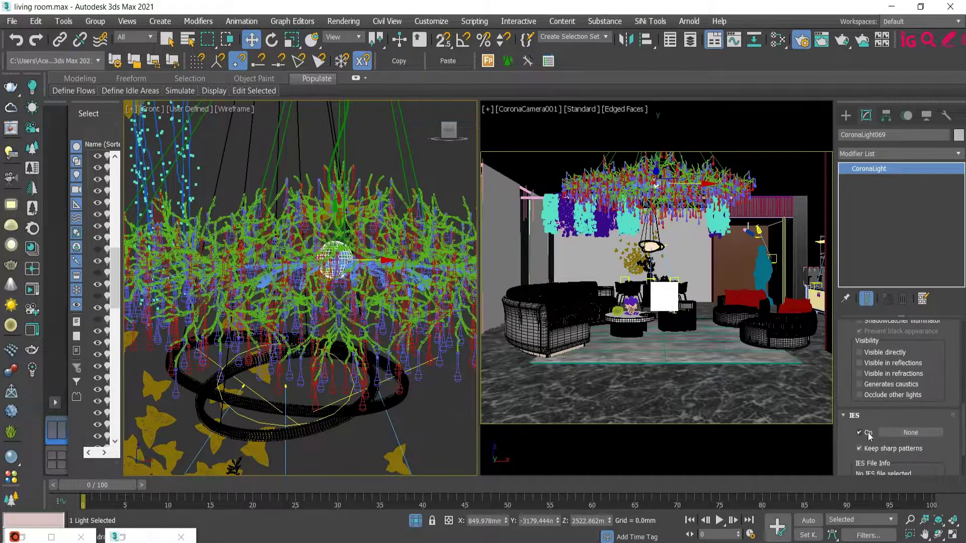
scroll(944, 333, "up", 8)
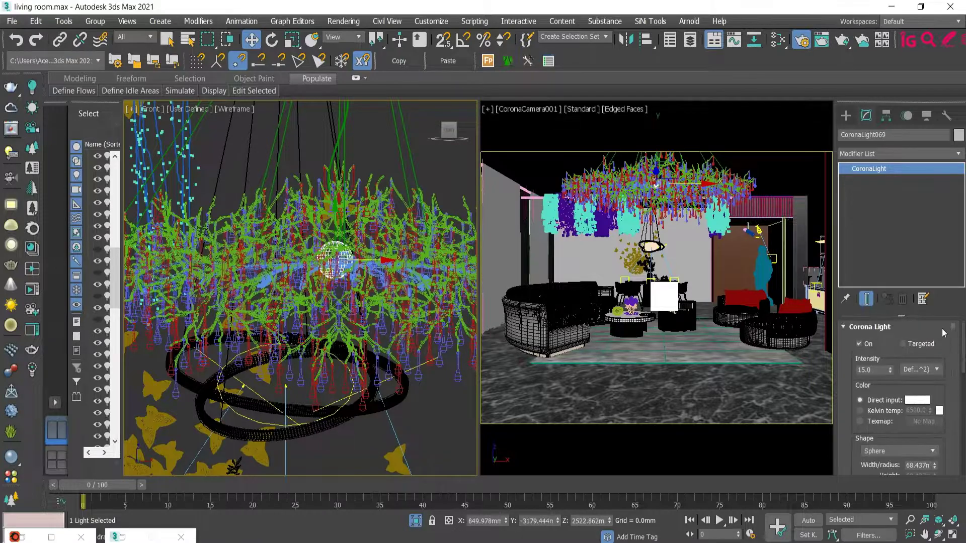
left_click(894, 411)
double_click(913, 411)
type("5000")
key("Return")
type("4500")
key("Return")
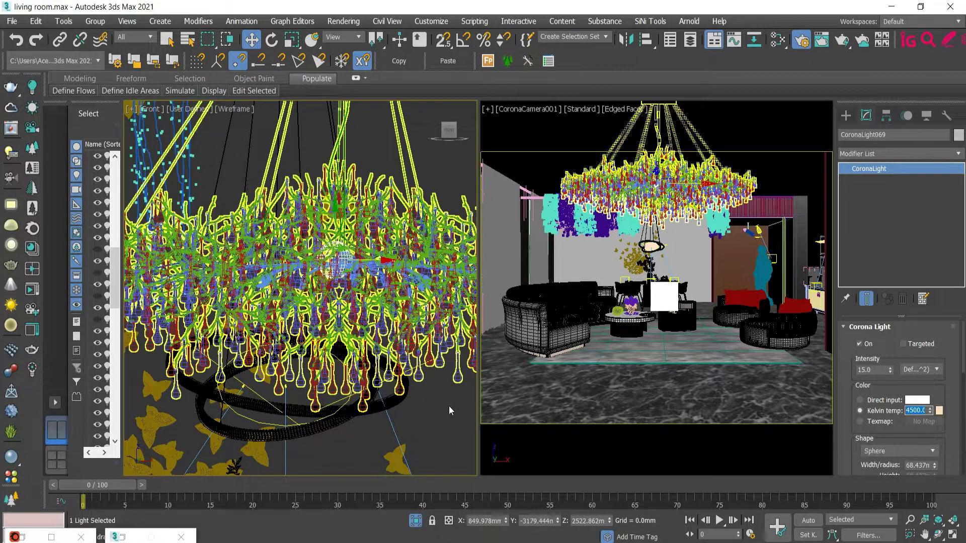
Step: Deselect the sphere light and start an interactive render of the living room camera view
left_click(449, 409)
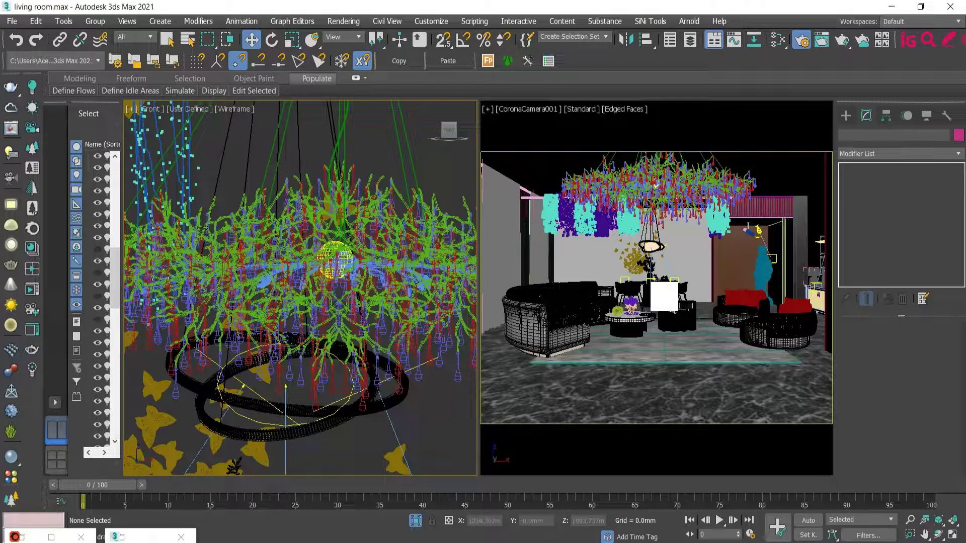
key("F10")
left_click(785, 139)
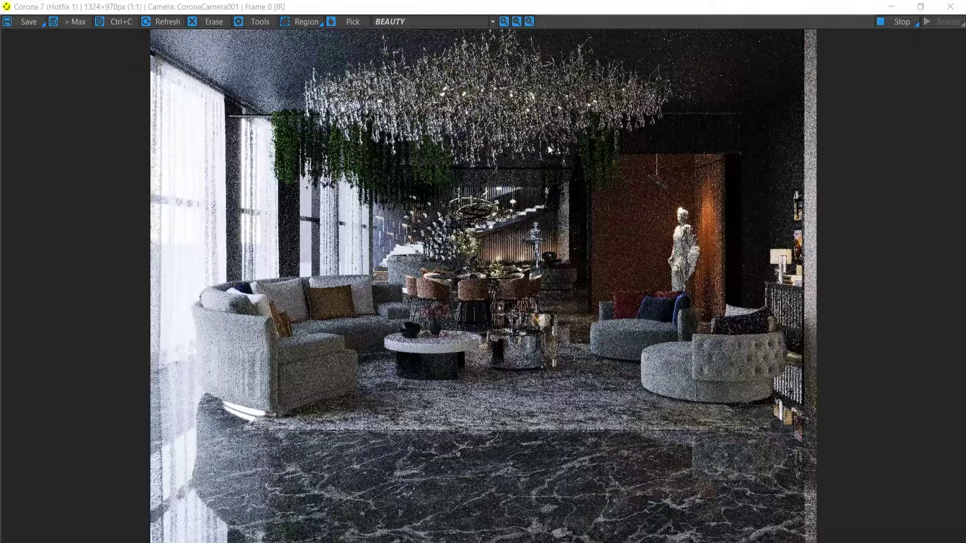
Step: Examine the lit chandelier, the hanging plants and the statue niche in the interactive render
scroll(472, 63, "up", 2)
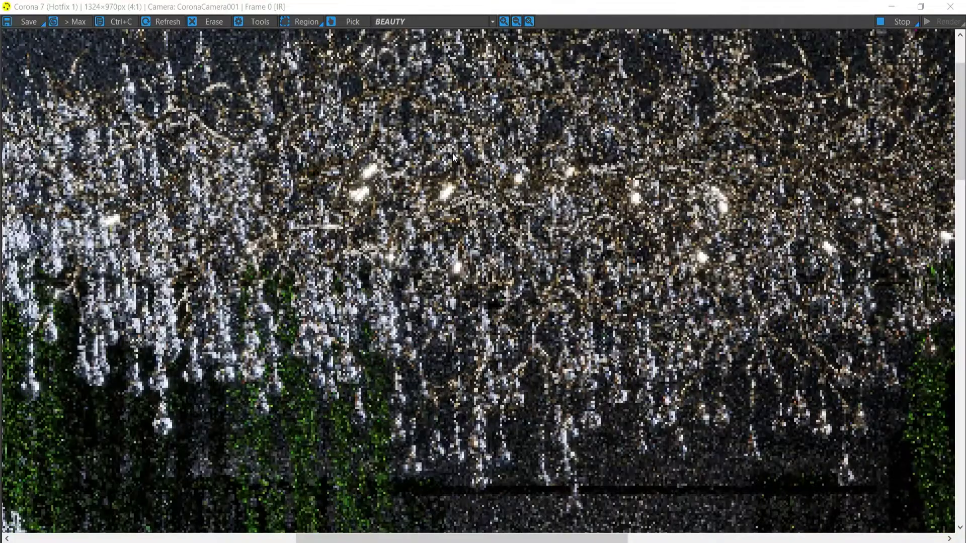
scroll(443, 160, "down", 2)
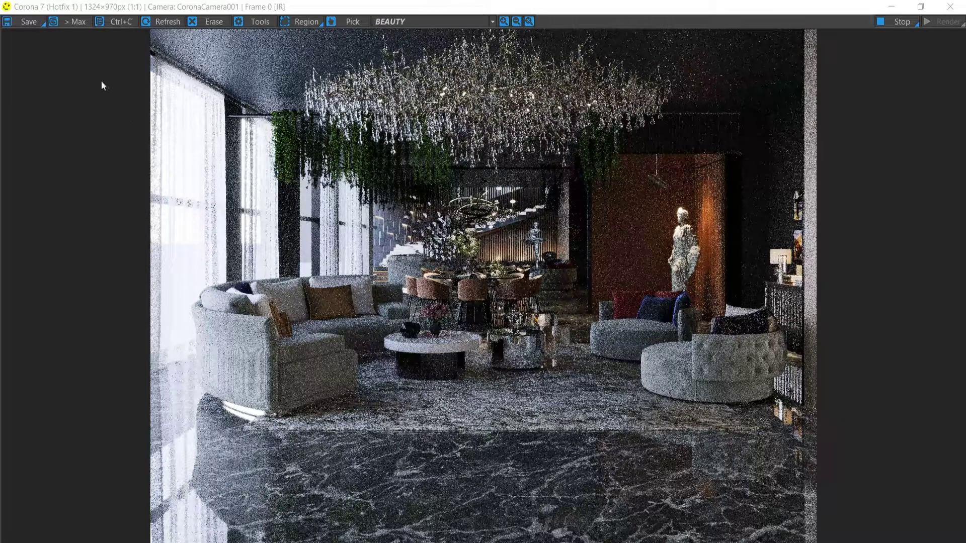
scroll(176, 95, "up", 2)
scroll(176, 94, "down", 2)
scroll(611, 74, "up", 1)
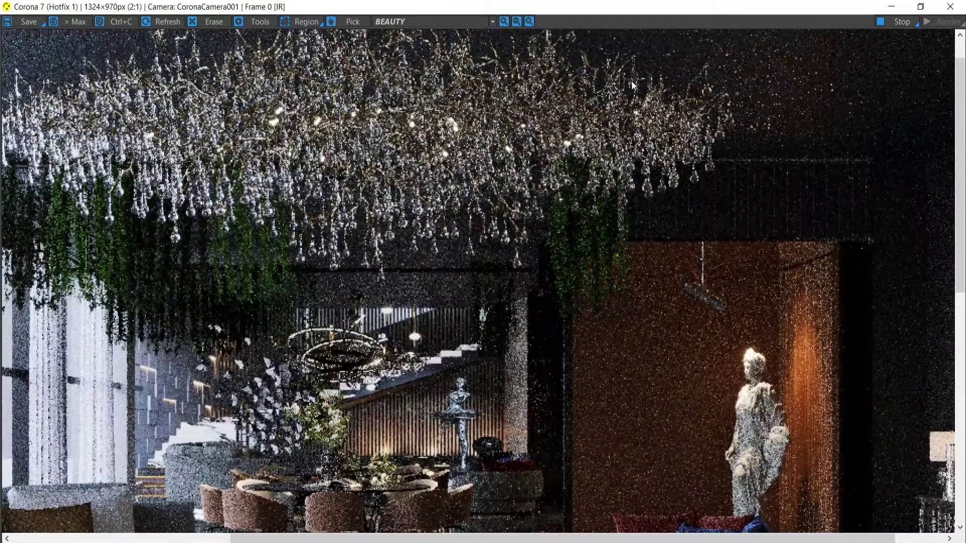
scroll(632, 80, "up", 1)
scroll(637, 156, "down", 1)
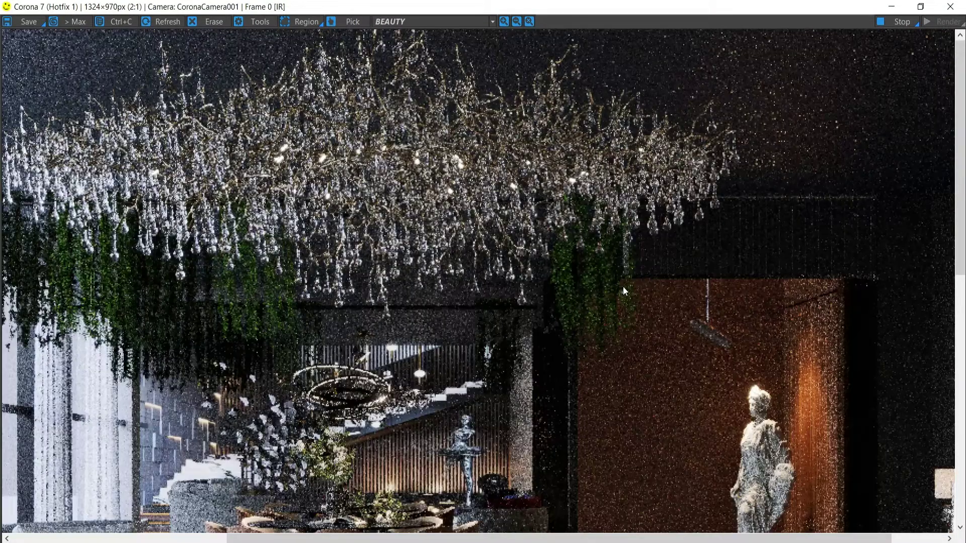
scroll(639, 280, "down", 1)
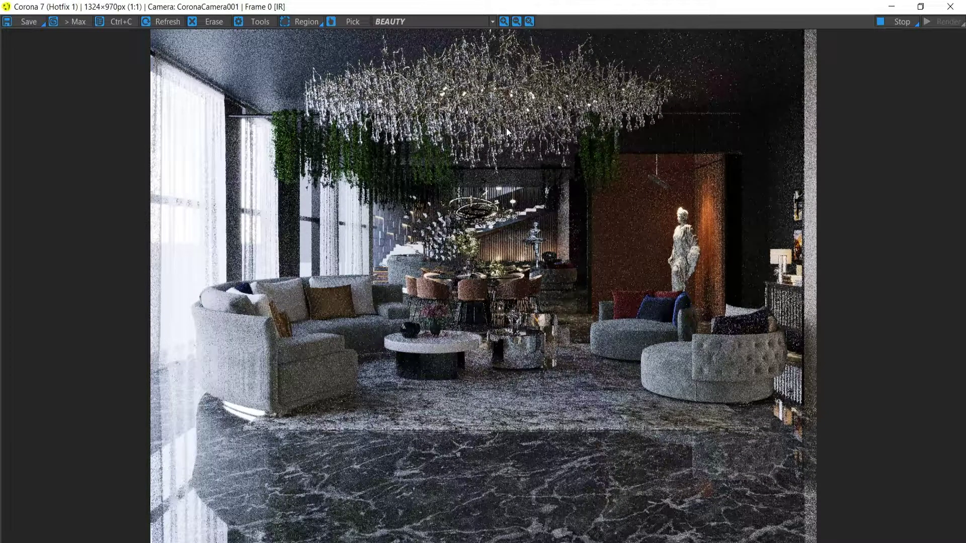
Step: Examine the chandelier's crystal drops and the ceiling around it in the refined render, and close the frame buffer
scroll(464, 64, "up", 2)
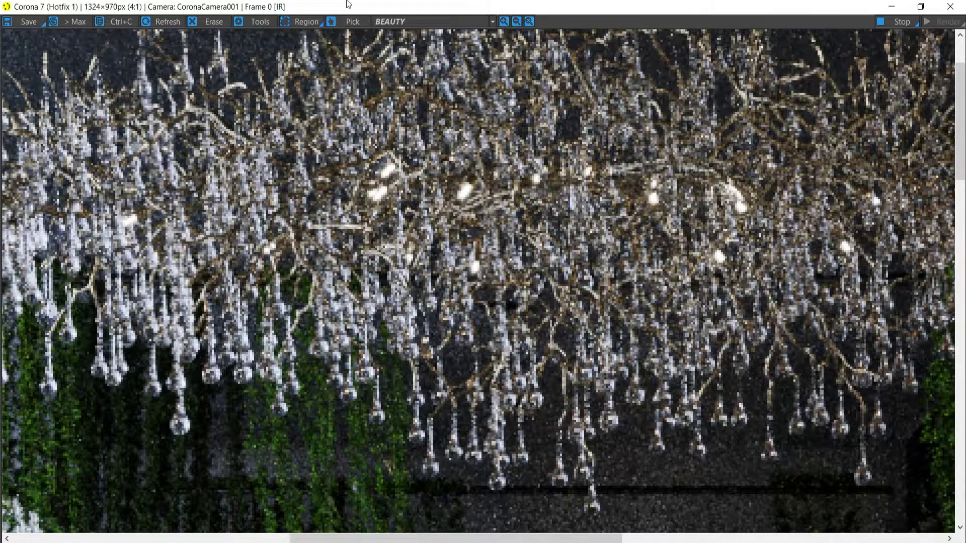
scroll(406, 106, "down", 1)
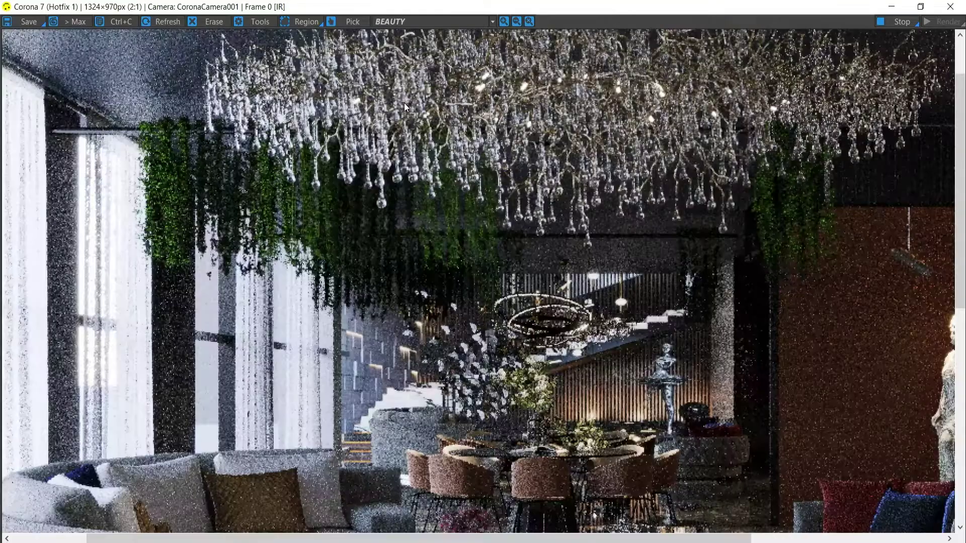
middle_click_drag(427, 96, 357, 301)
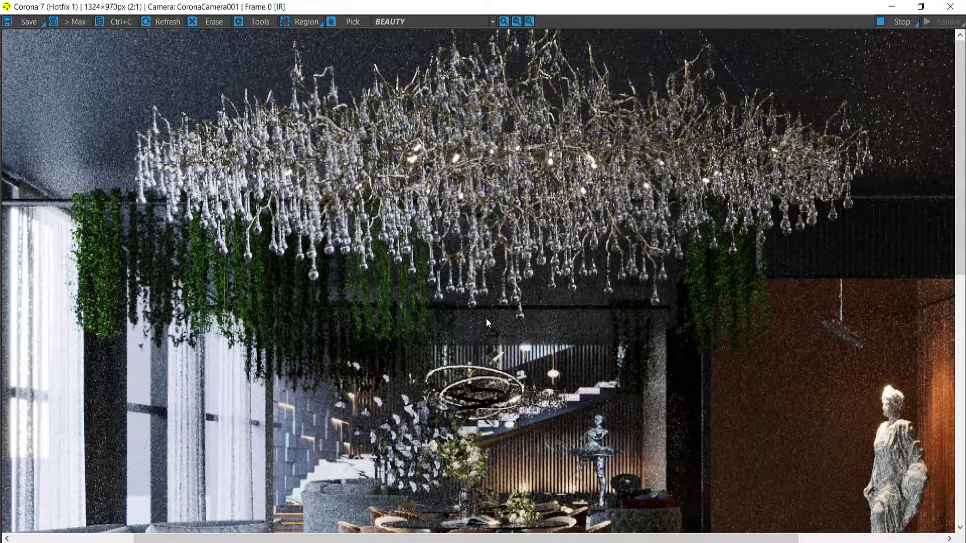
scroll(425, 131, "up", 1)
scroll(423, 130, "down", 2)
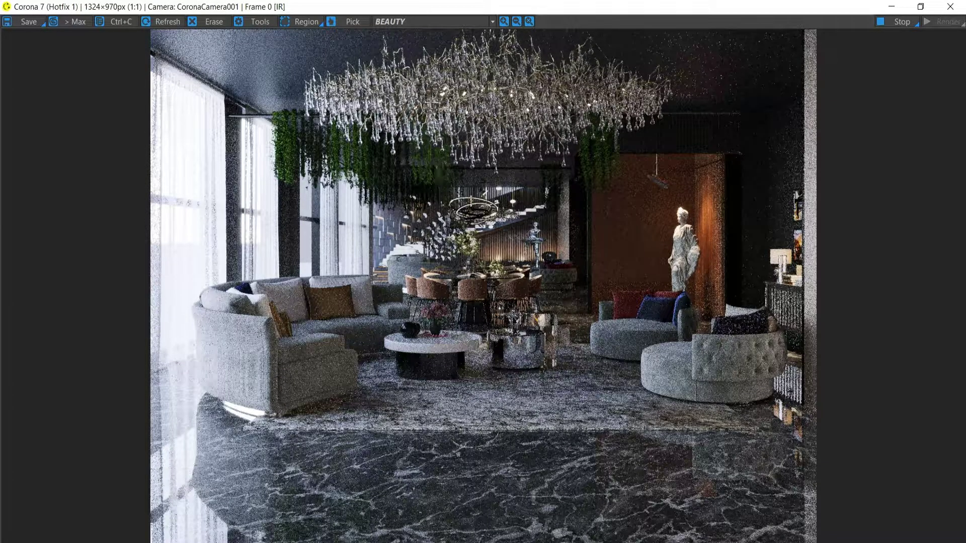
left_click(950, 7)
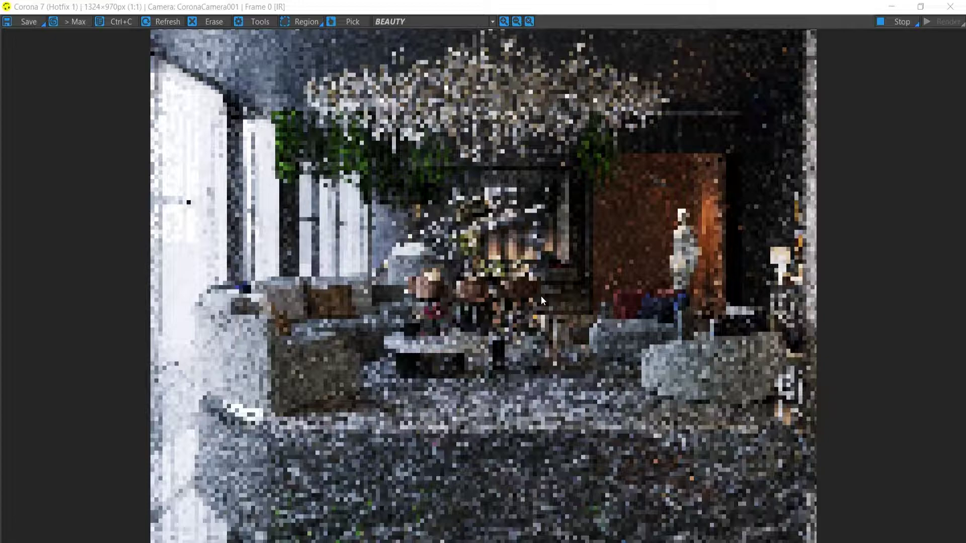
Step: Frame the chandelier closely in the interactive camera render, with the frame buffer in a floating window and Render Setup minimized
scroll(542, 301, "up", 2)
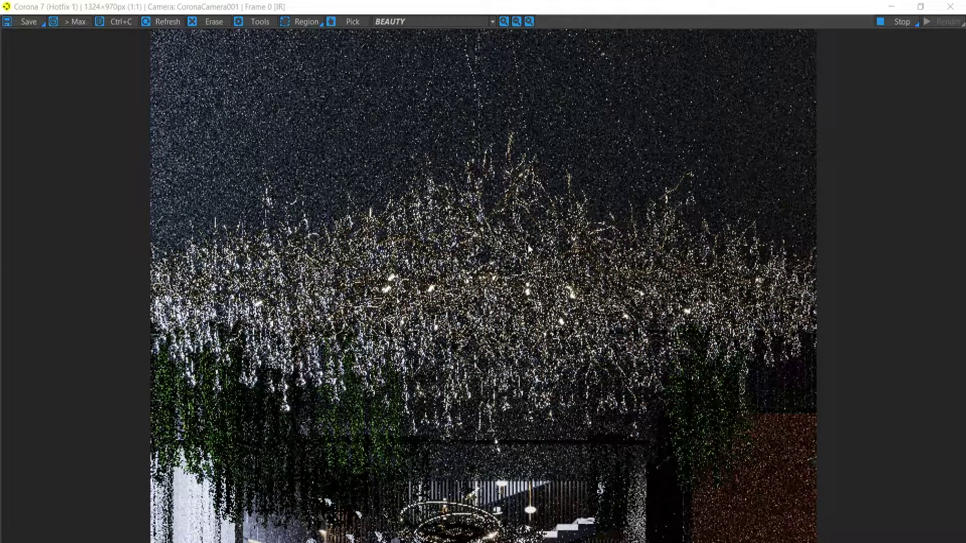
left_click_drag(786, 5, 531, 109)
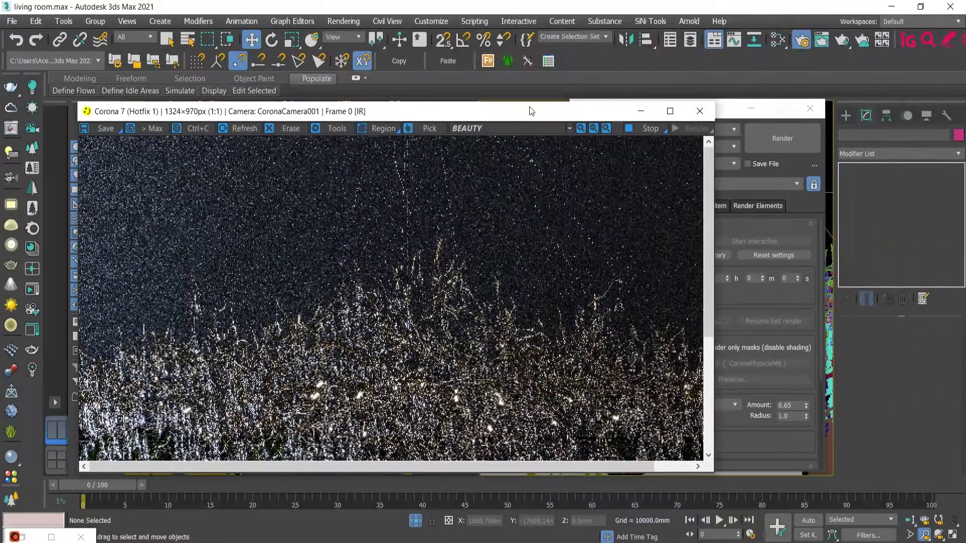
left_click(752, 109)
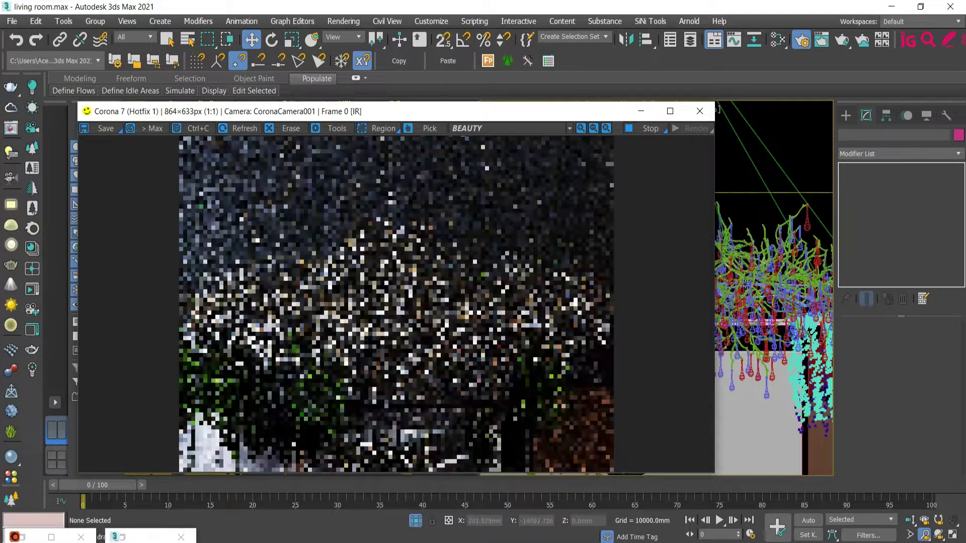
scroll(749, 274, "up", 5)
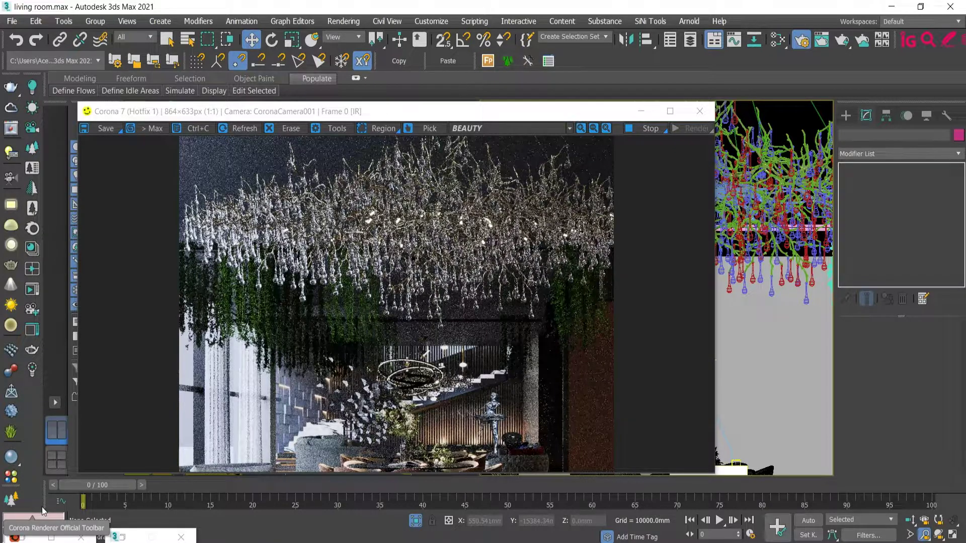
scroll(417, 227, "up", 1)
scroll(338, 231, "down", 1)
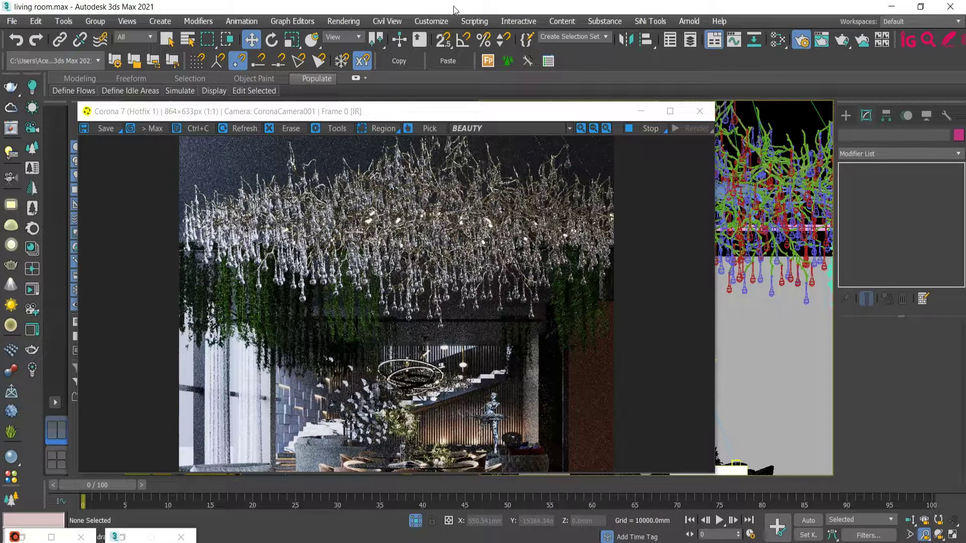
Step: Limit selection to lights, select the sphere light inside the chandelier and set its intensity to 50
left_click_drag(460, 108, 337, 140)
left_click(689, 191)
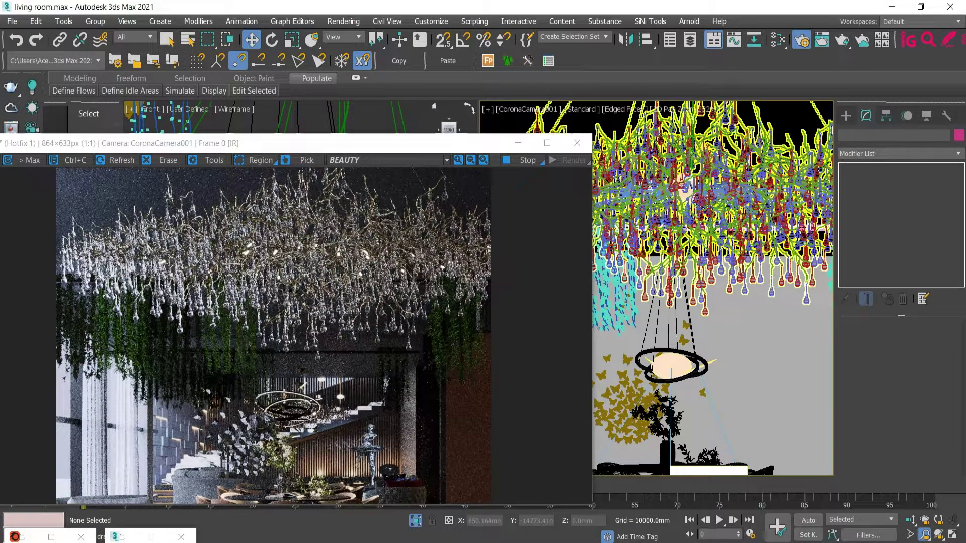
left_click(136, 36)
left_click(136, 74)
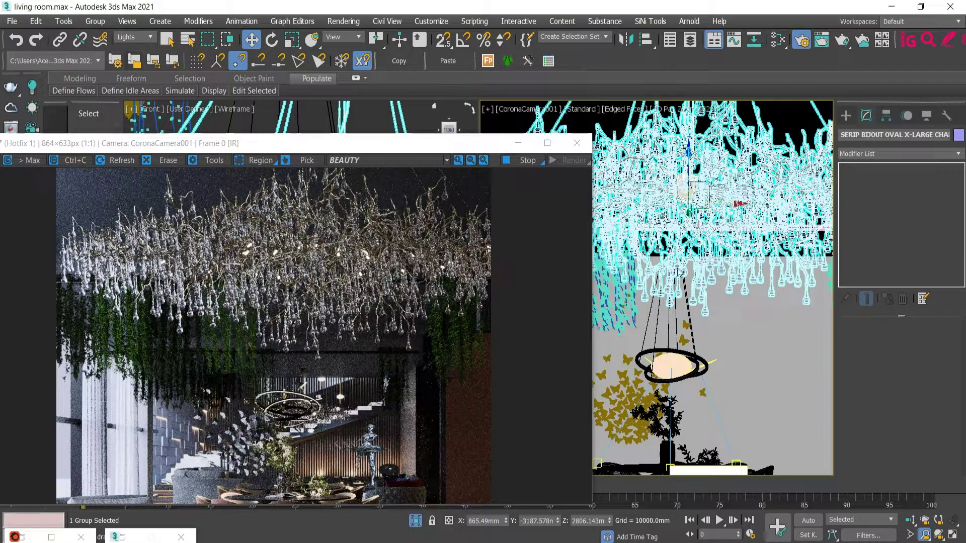
left_click(699, 215)
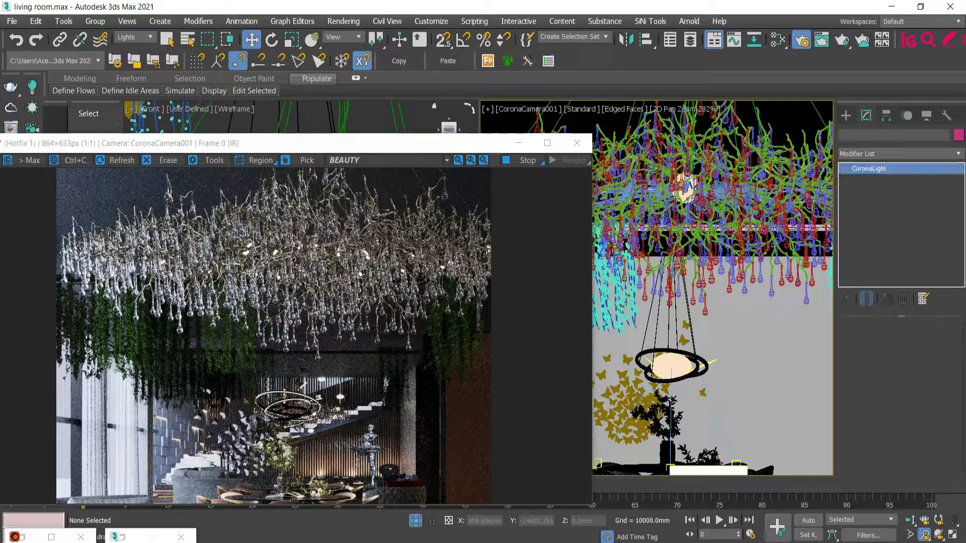
left_click_drag(874, 371, 794, 359)
type("50")
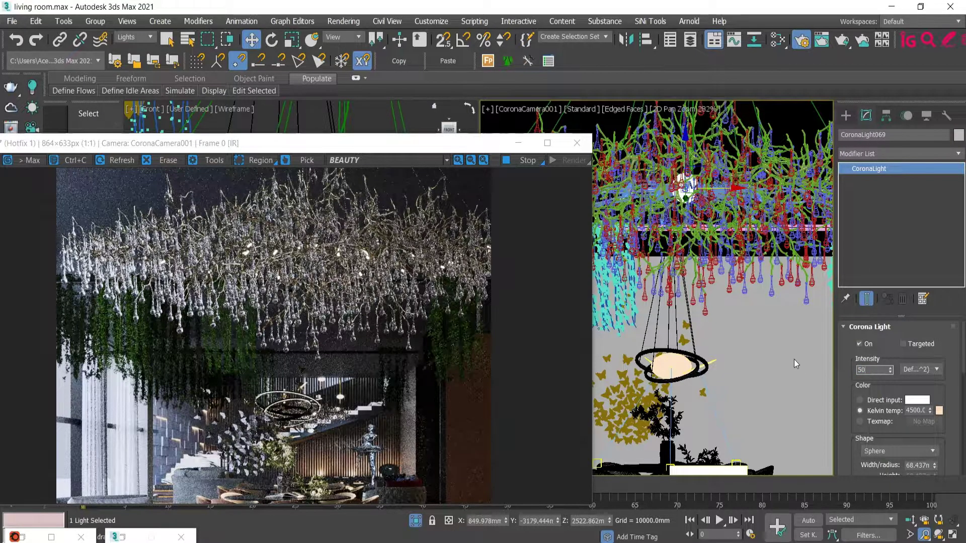
key("Return")
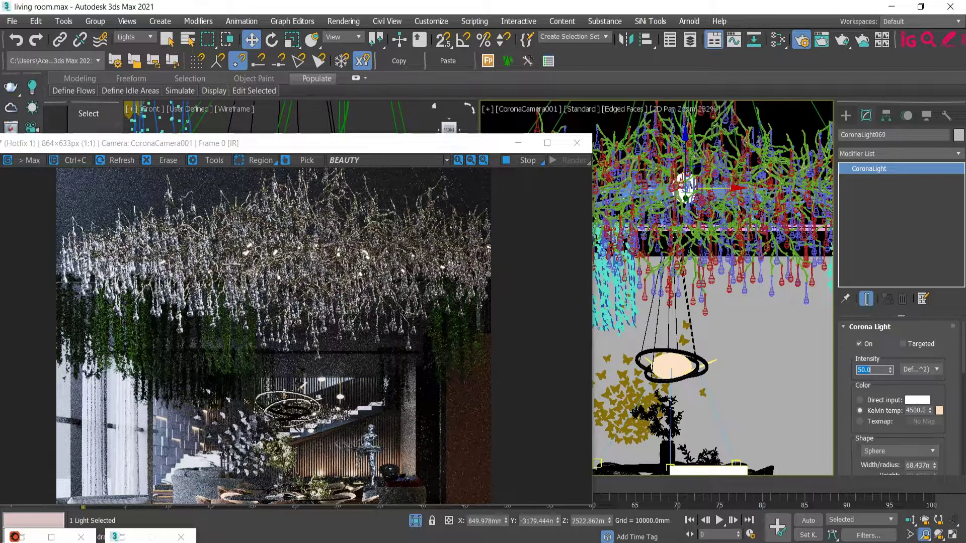
Step: Make the sphere light visible in reflections and refractions, and inspect its effect on the chandelier's crystals in the render
scroll(898, 407, "down", 10)
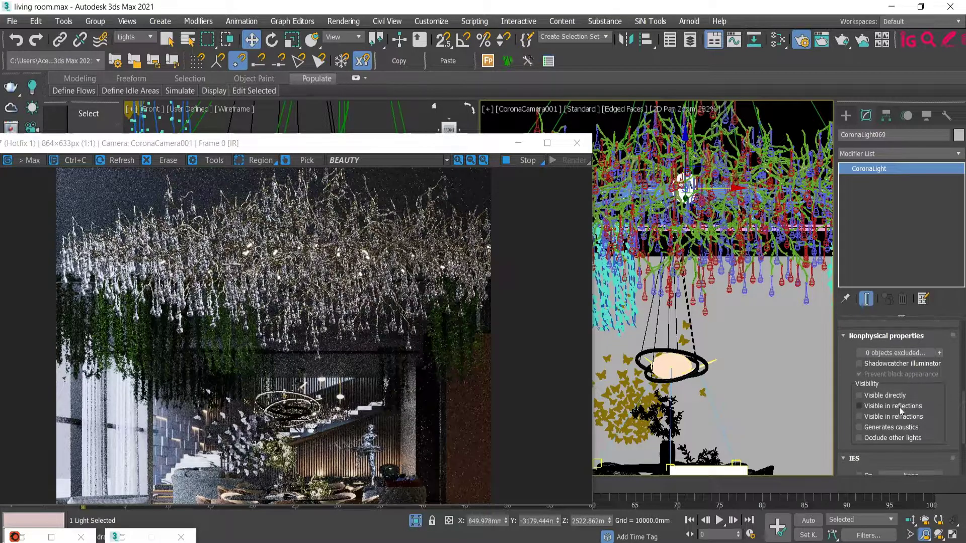
left_click(898, 407)
left_click(902, 415)
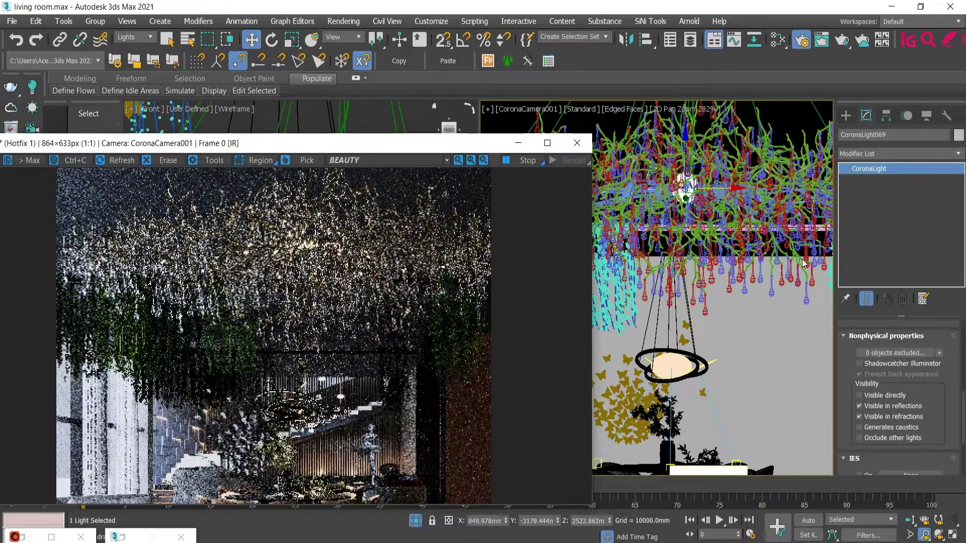
scroll(952, 376, "up", 5)
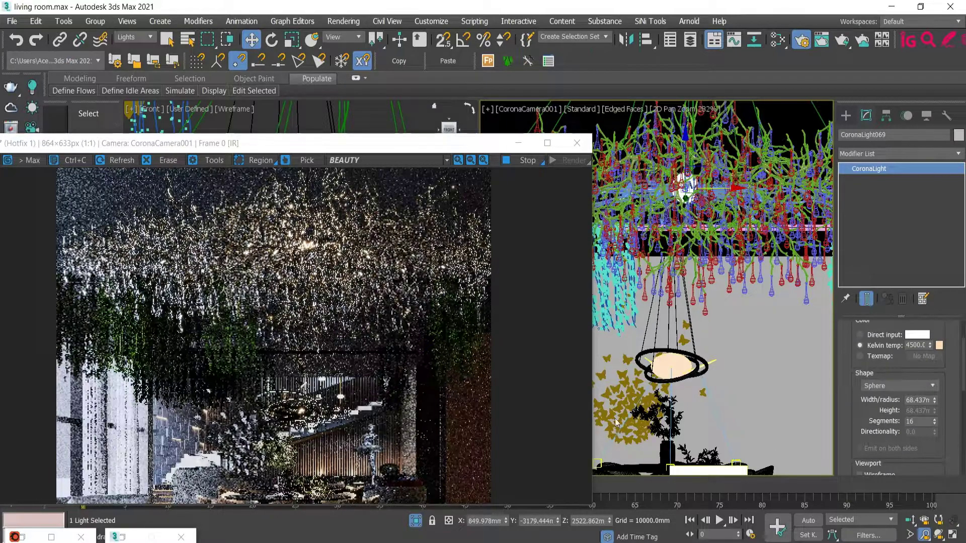
scroll(262, 228, "up", 3)
scroll(262, 258, "down", 3)
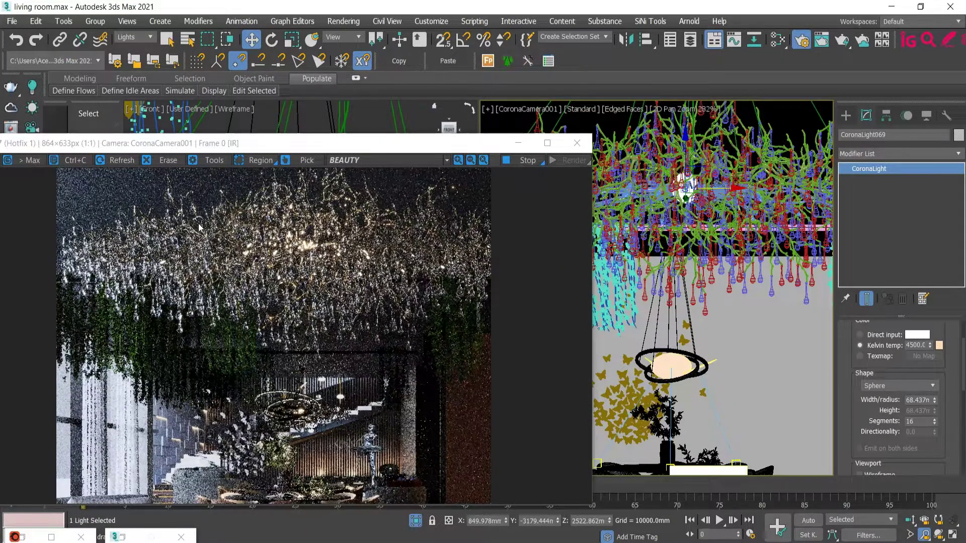
scroll(312, 248, "up", 1)
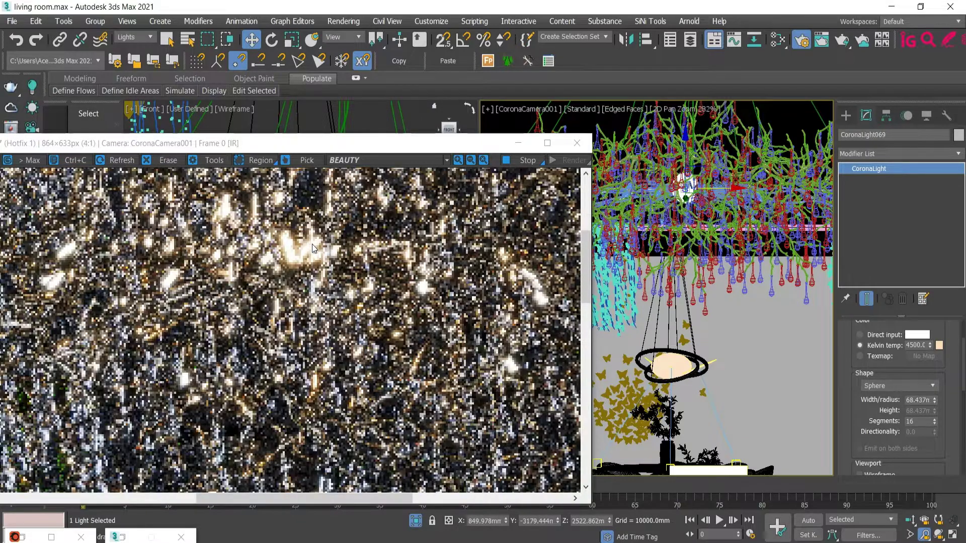
scroll(304, 264, "down", 1)
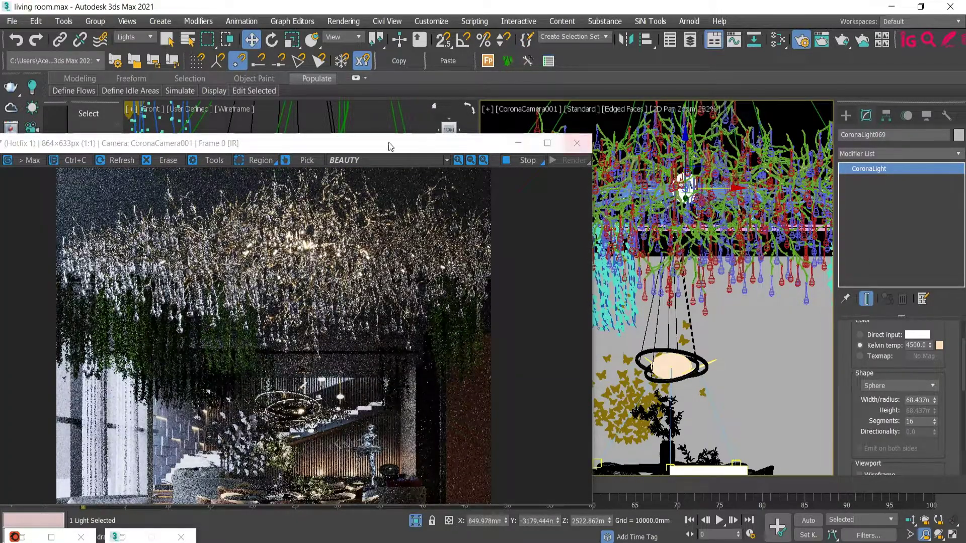
Step: Clone the sphere light as two instances inside the chandelier, one on each side, at X about 305 mm and 1679 mm
left_click_drag(382, 146, 308, 145)
left_click_drag(716, 192, 627, 196)
left_click_drag(609, 201, 592, 201, "shift")
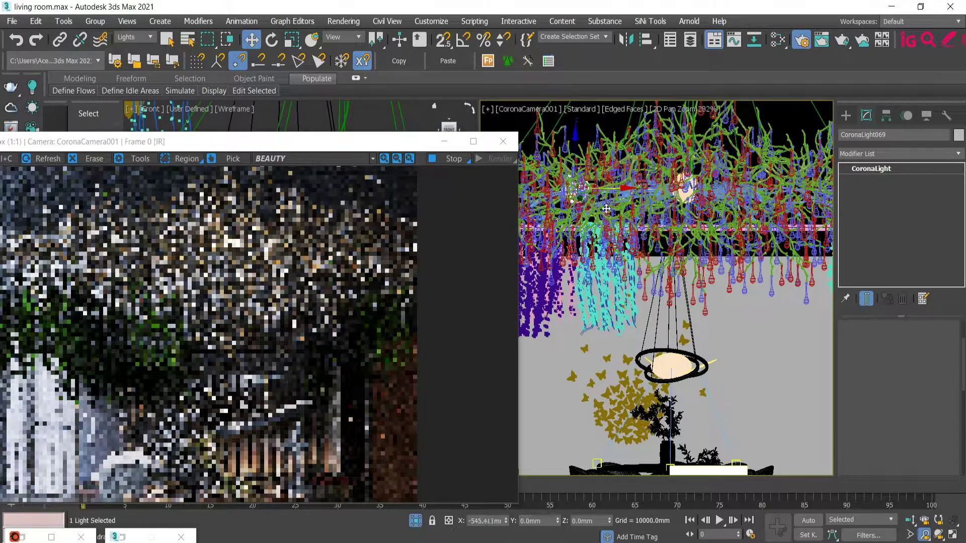
left_click(490, 334)
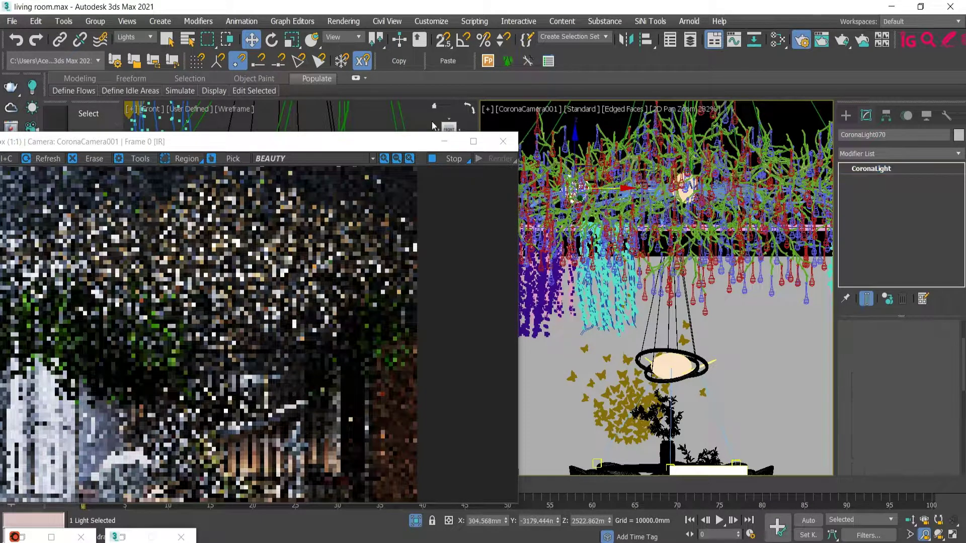
mouse_move(612, 187)
left_mouse_down()
mouse_move(805, 191)
mouse_move(892, 206)
left_mouse_up()
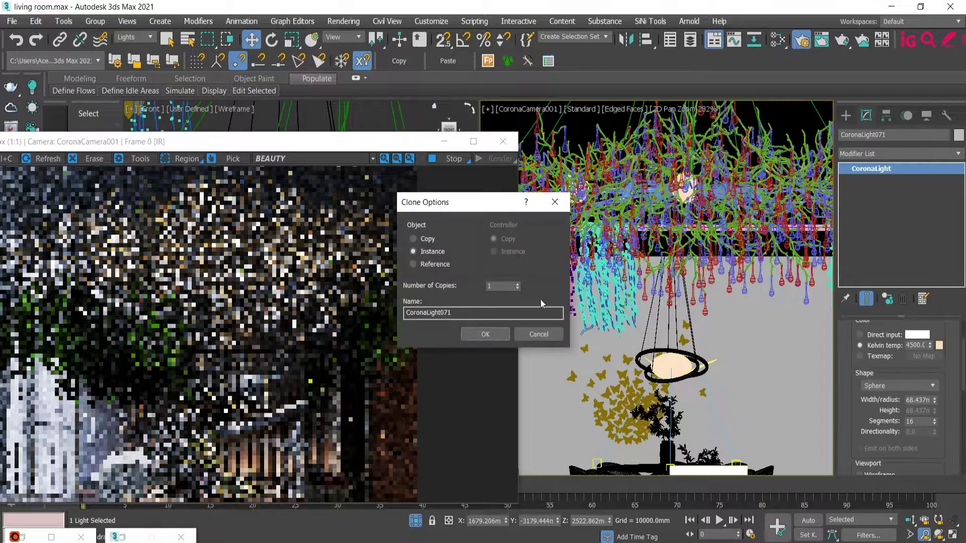
left_click(479, 330)
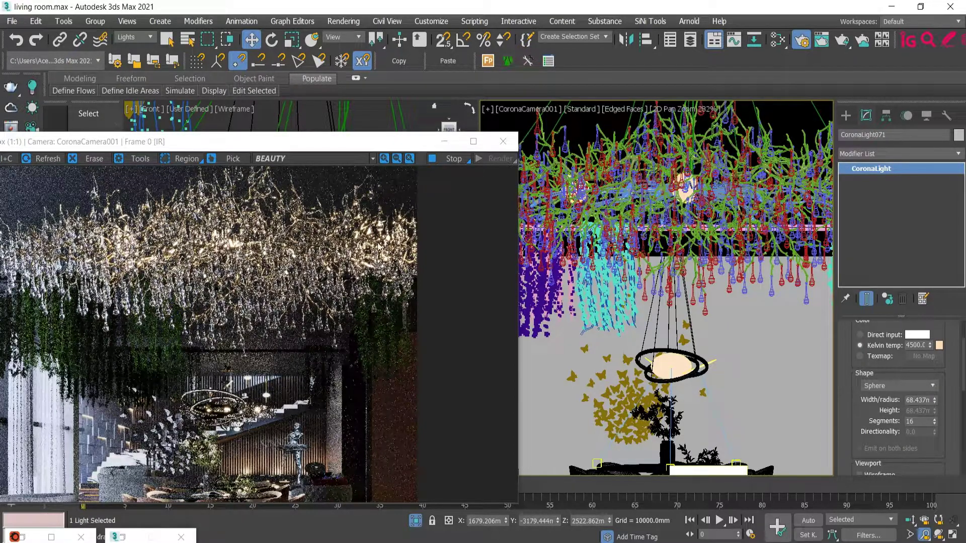
Step: Examine the glow of the three sphere lights across the chandelier's branches and crystal drops in the interactive render
left_click_drag(332, 141, 551, 110)
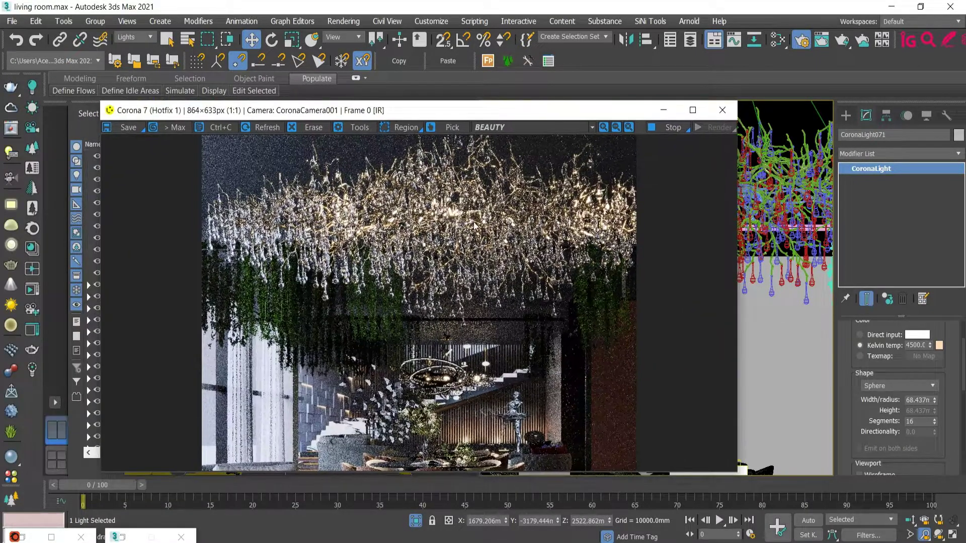
scroll(337, 217, "up", 3)
scroll(347, 304, "down", 3)
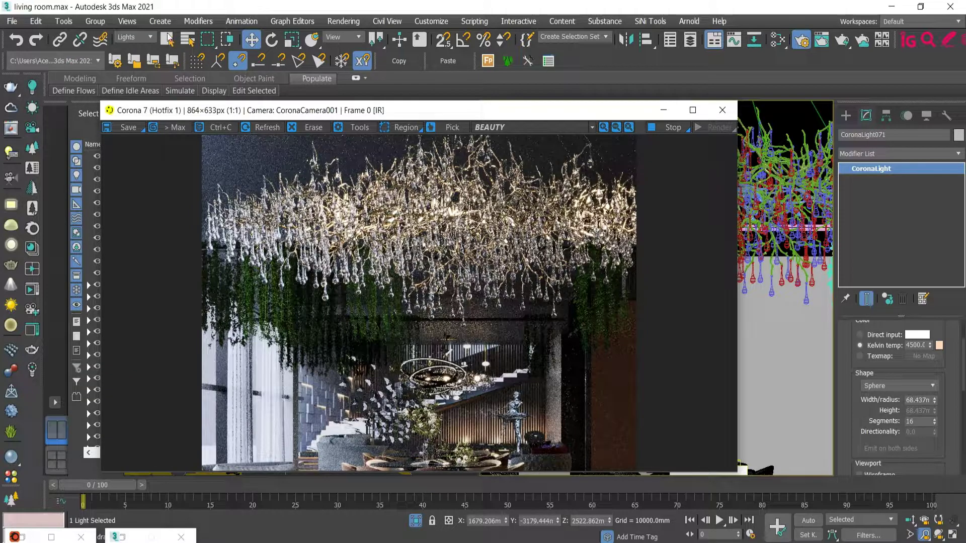
scroll(437, 216, "up", 2)
scroll(436, 216, "down", 2)
scroll(522, 216, "up", 1)
scroll(521, 216, "down", 1)
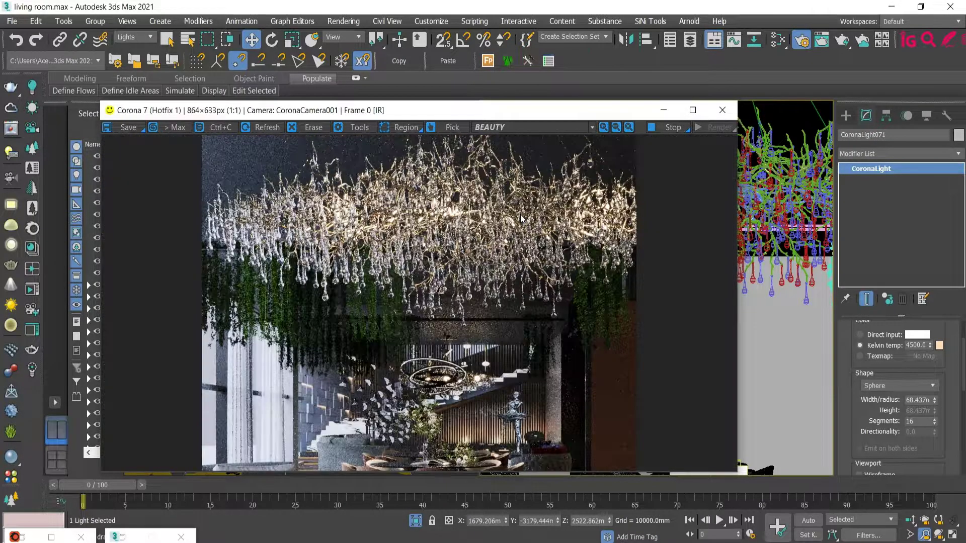
scroll(439, 226, "up", 1)
scroll(304, 316, "down", 1)
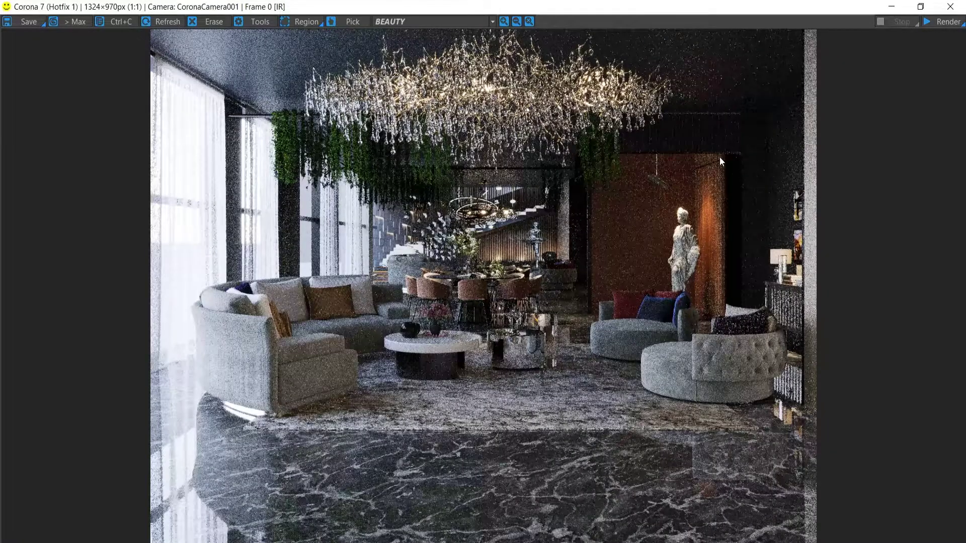
Step: Inspect the full living room render and start the interactive render again to check the chandelier lighting
scroll(702, 228, "up", 3)
scroll(701, 230, "down", 3)
scroll(482, 168, "up", 2)
scroll(482, 168, "down", 2)
right_click(944, 23)
left_click(942, 38)
key("alt+Tab")
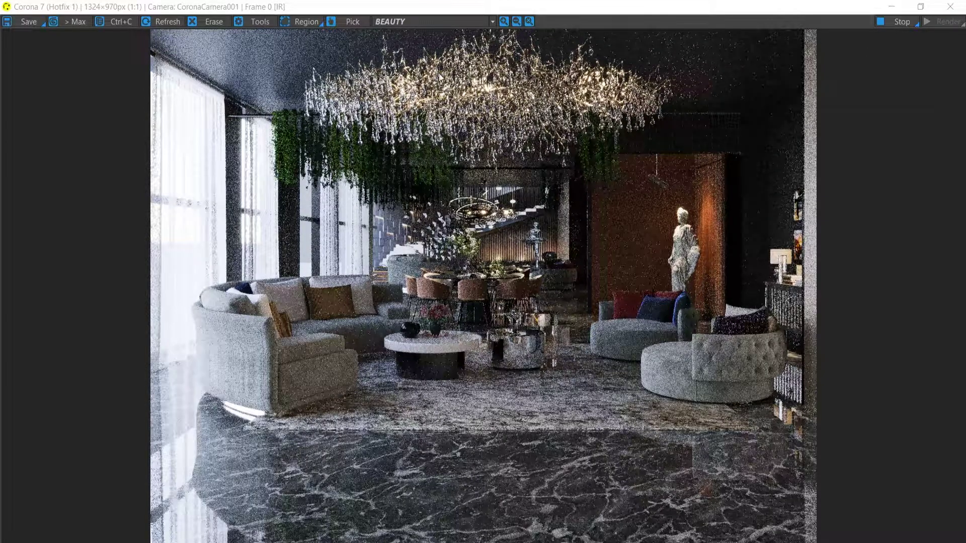
scroll(485, 111, "up", 4)
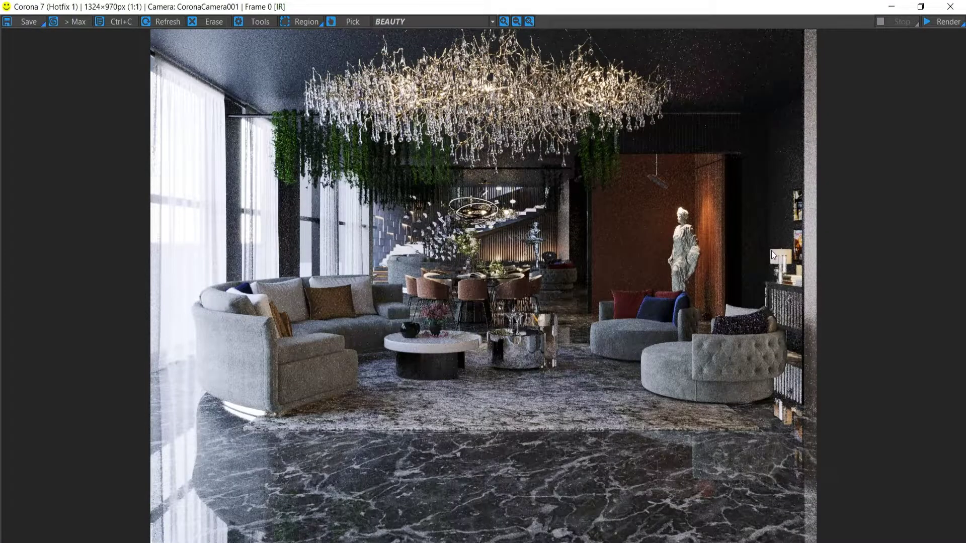